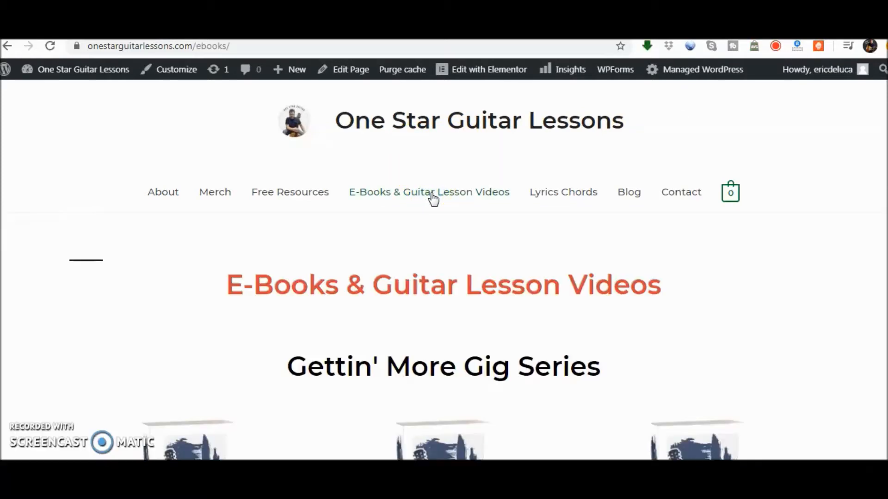
# Look over the E-Books & Guitar Lesson Videos page and open it for editing with Elementor
pyautogui.scroll(-5, 444, 277)
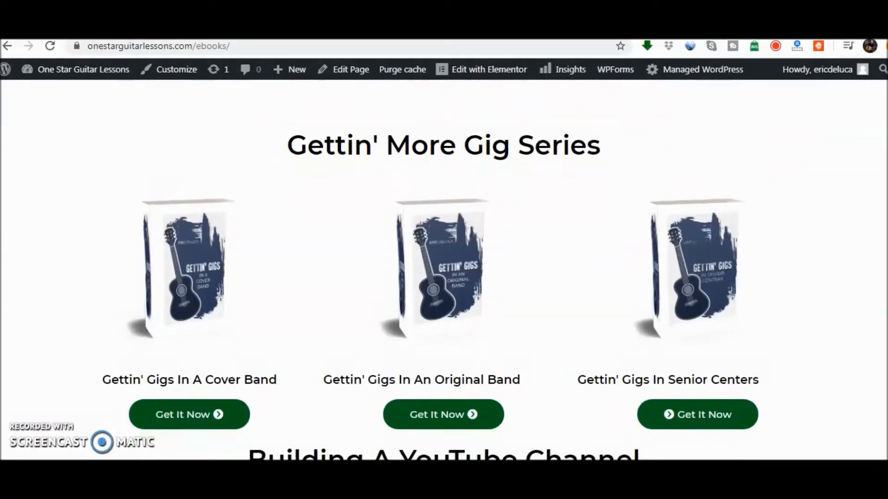
pyautogui.scroll(-5, 444, 277)
pyautogui.scroll(-1, 444, 277)
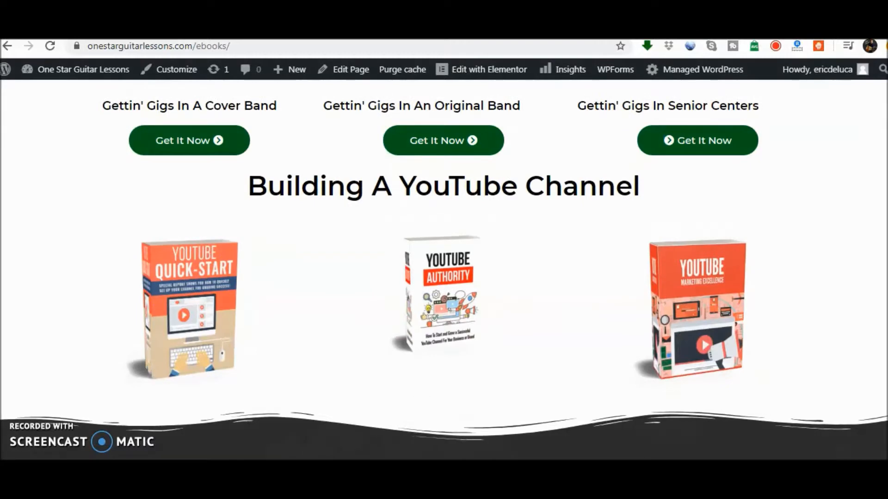
pyautogui.scroll(3, 444, 277)
pyautogui.scroll(-1, 443, 277)
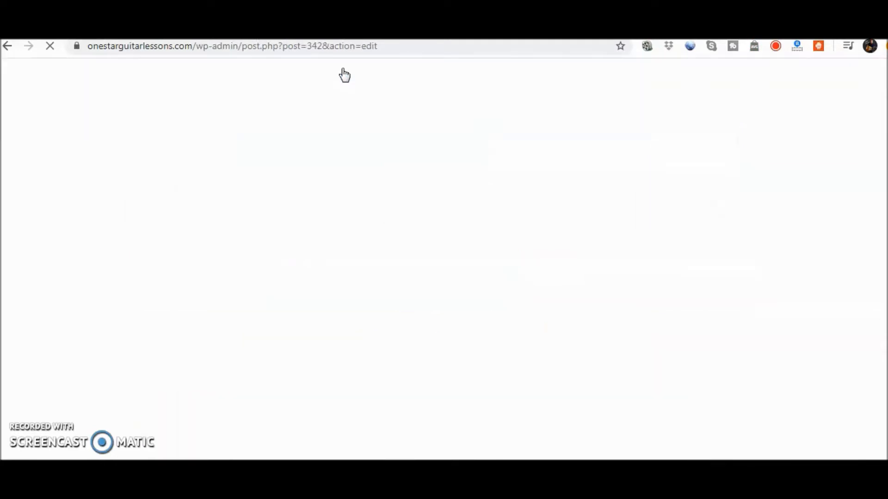
pyautogui.click(364, 318)
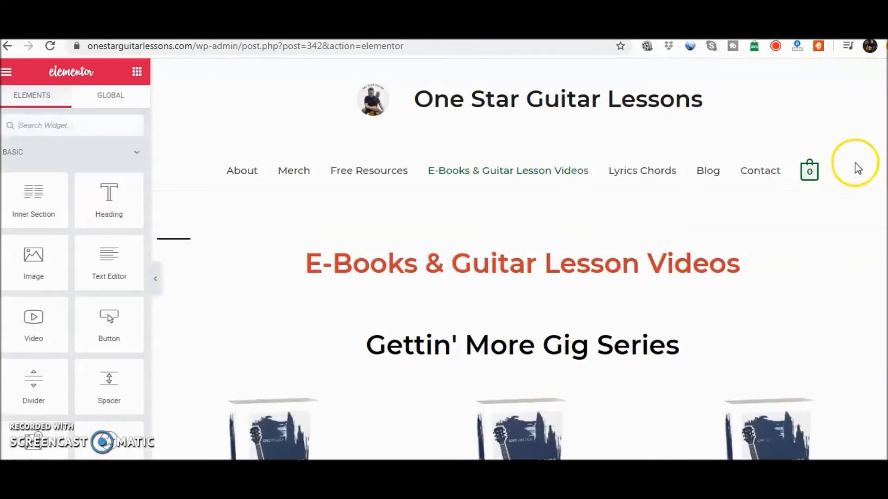
# Add a new two-column section below the YouTube book covers
pyautogui.scroll(-5, 491, 260)
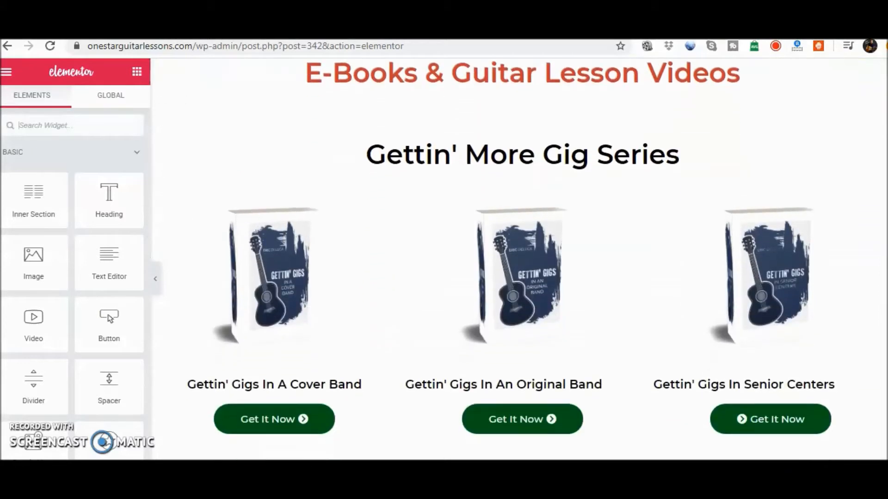
pyautogui.scroll(-7, 511, 259)
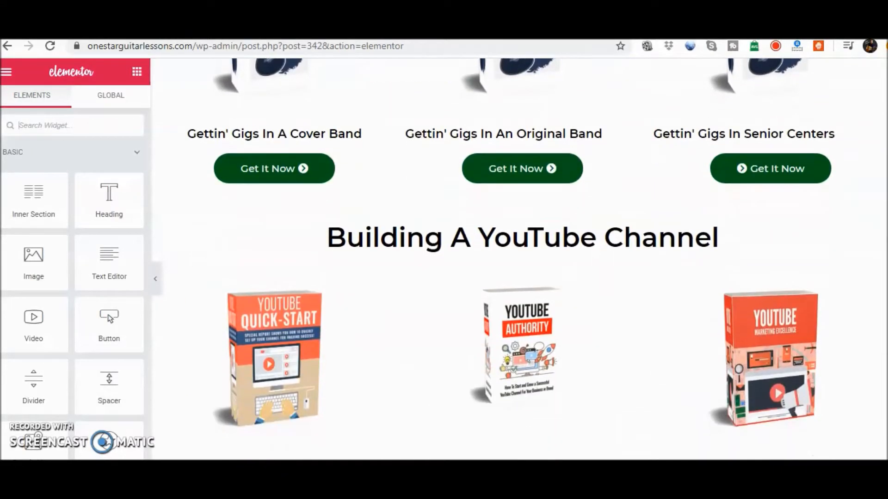
pyautogui.scroll(-2, 532, 278)
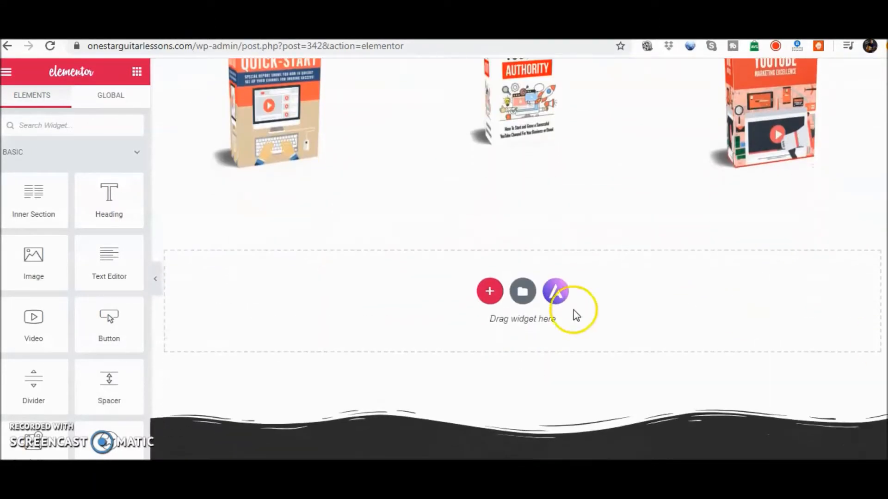
pyautogui.click(487, 298)
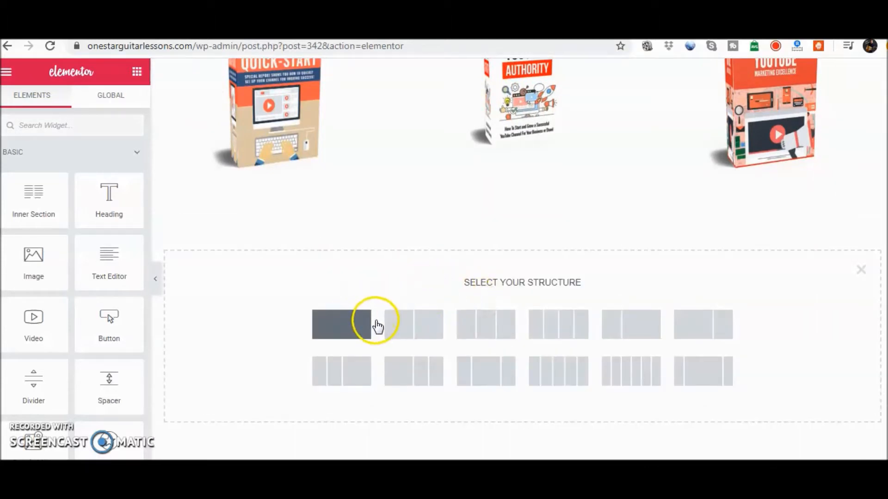
pyautogui.click(426, 329)
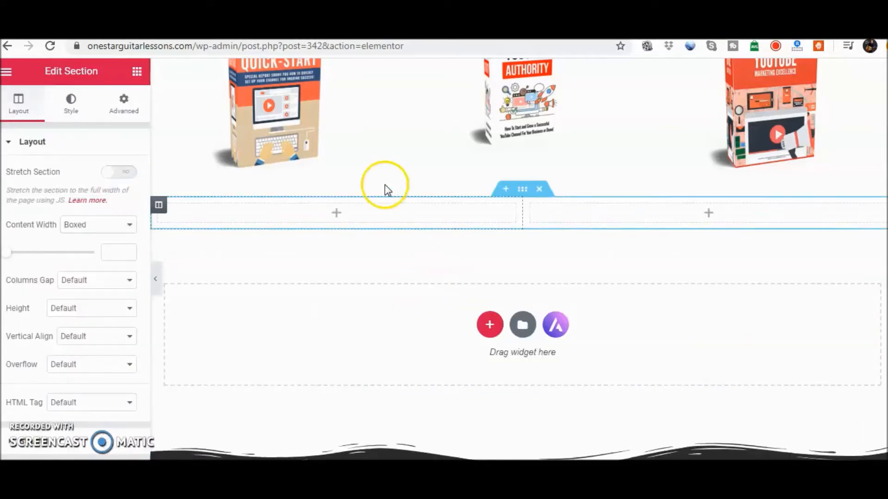
# Place an Image widget in the first column of the two-column section
pyautogui.click(336, 214)
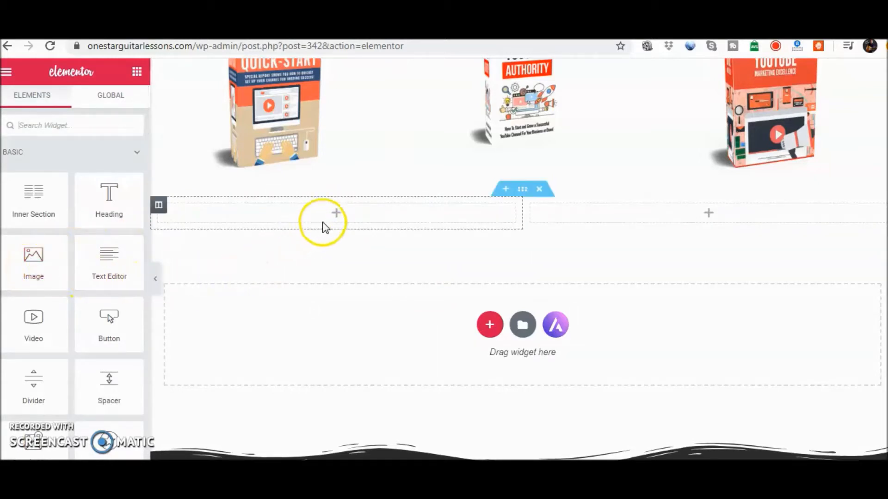
pyautogui.moveTo(28, 259); pyautogui.dragTo(353, 208)
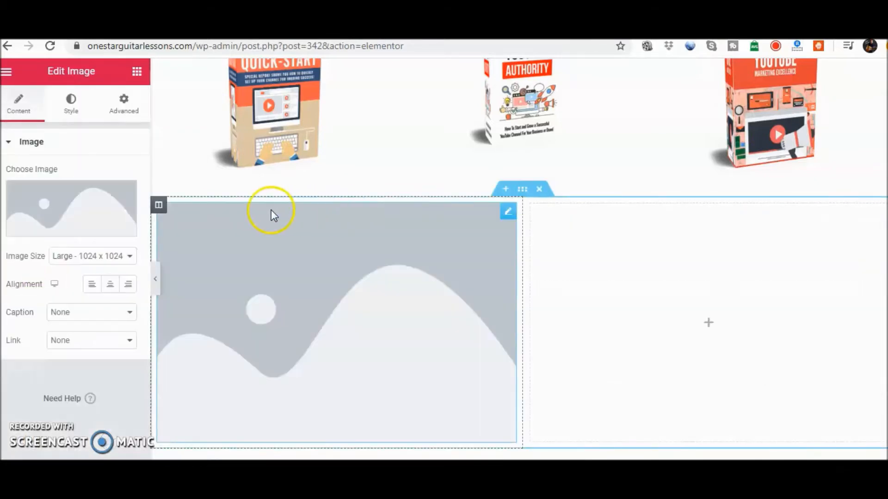
pyautogui.scroll(-1, 349, 178)
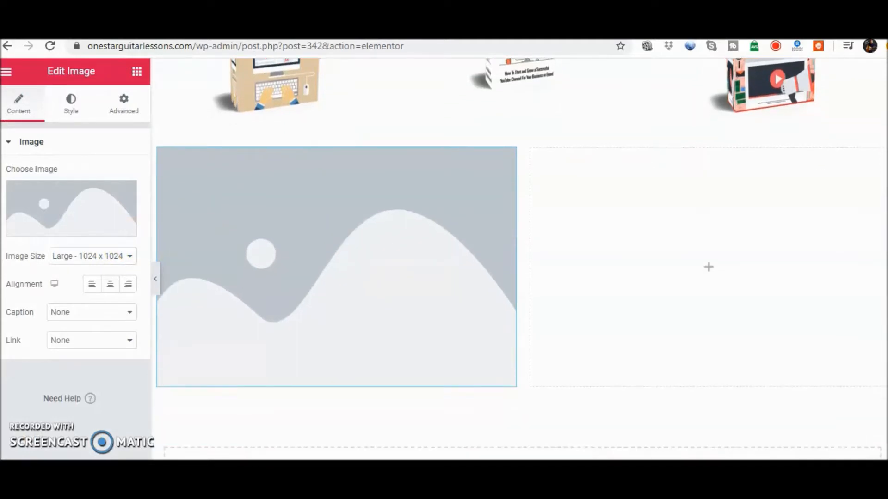
# Insert the Storytelling Marketing cover Untitled-design-8.png from the media library and set its image size to Medium - 300 x 300
pyautogui.click(90, 235)
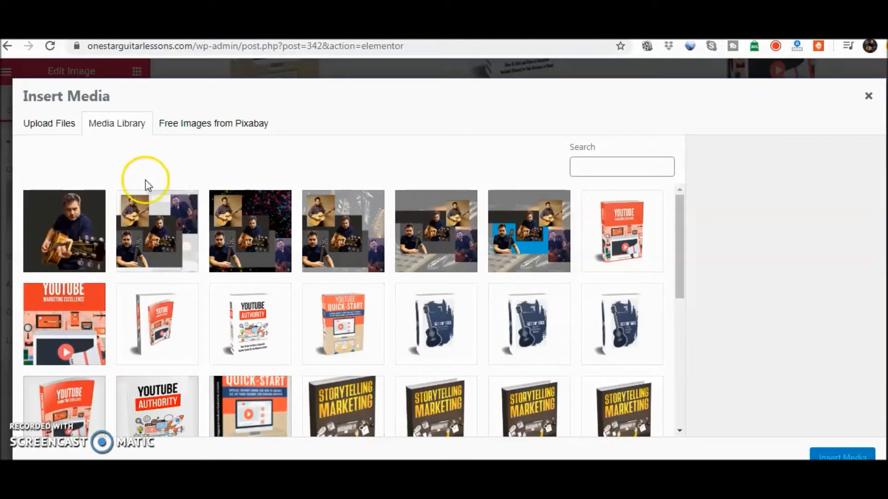
pyautogui.click(60, 123)
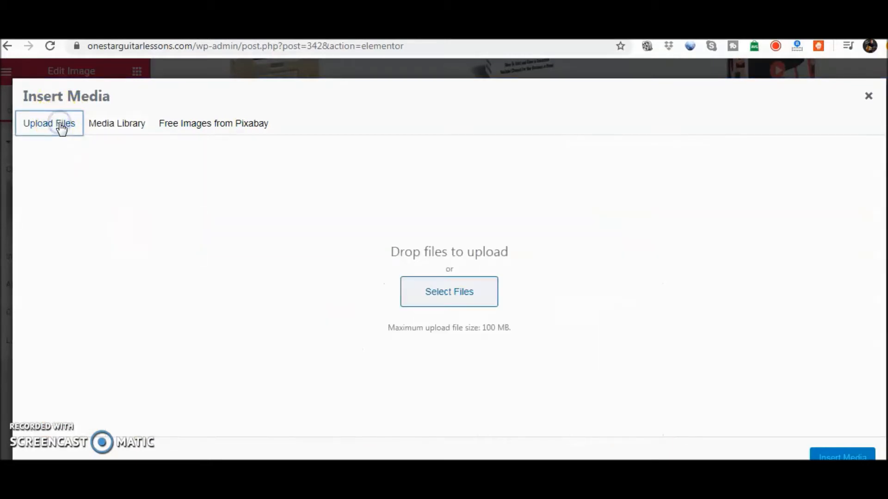
pyautogui.click(110, 131)
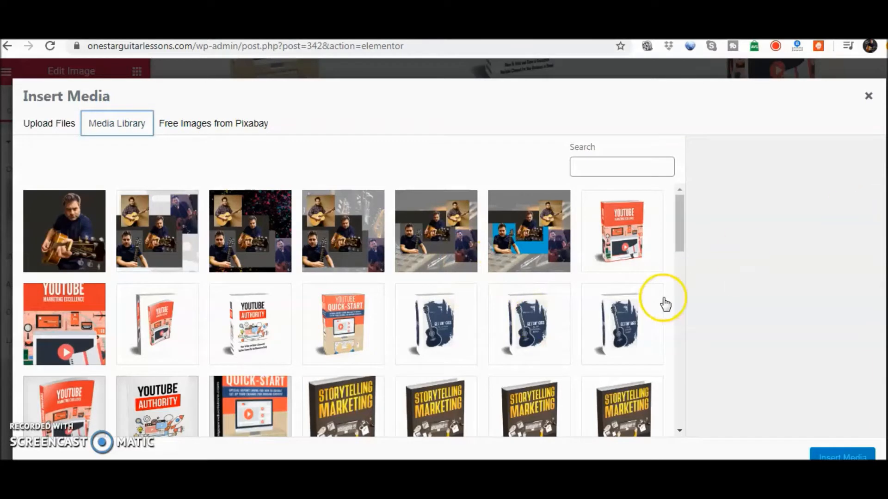
pyautogui.click(341, 399)
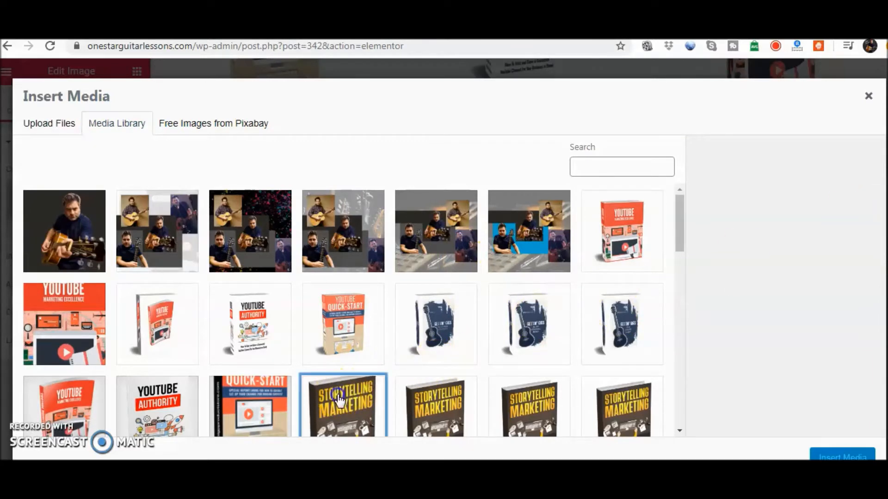
pyautogui.click(843, 451)
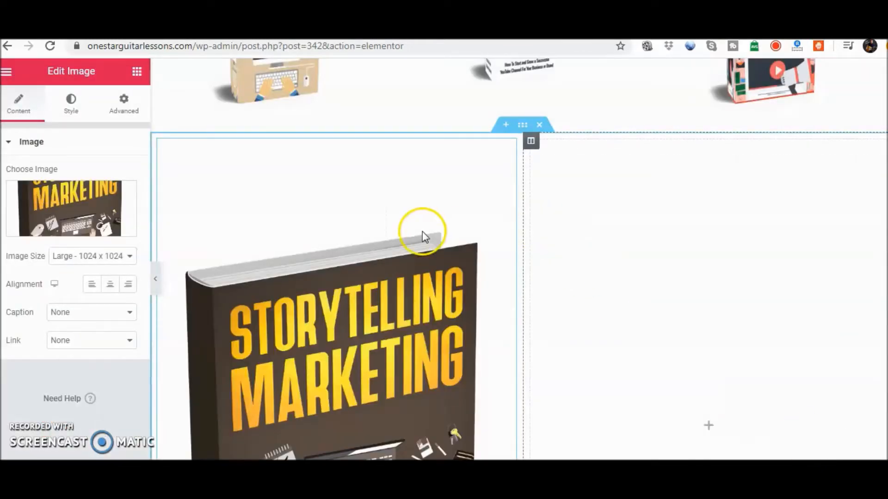
pyautogui.click(126, 258)
pyautogui.click(121, 278)
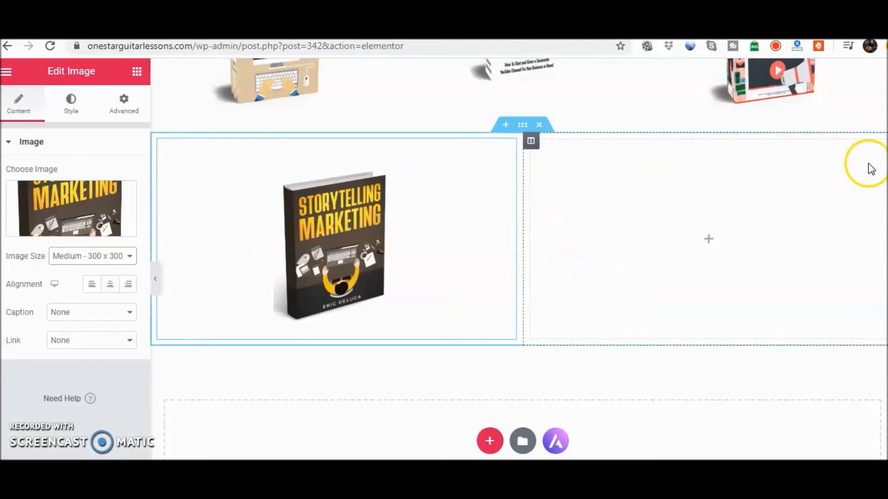
# Add an Image widget to the second column and fill it with the YouTube Quick-Start cover from the media library
pyautogui.click(861, 165)
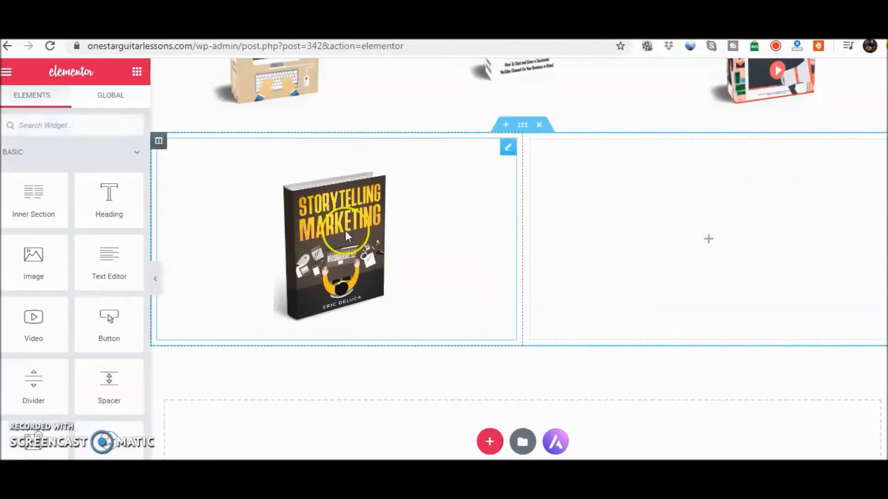
pyautogui.moveTo(29, 257); pyautogui.dragTo(573, 298)
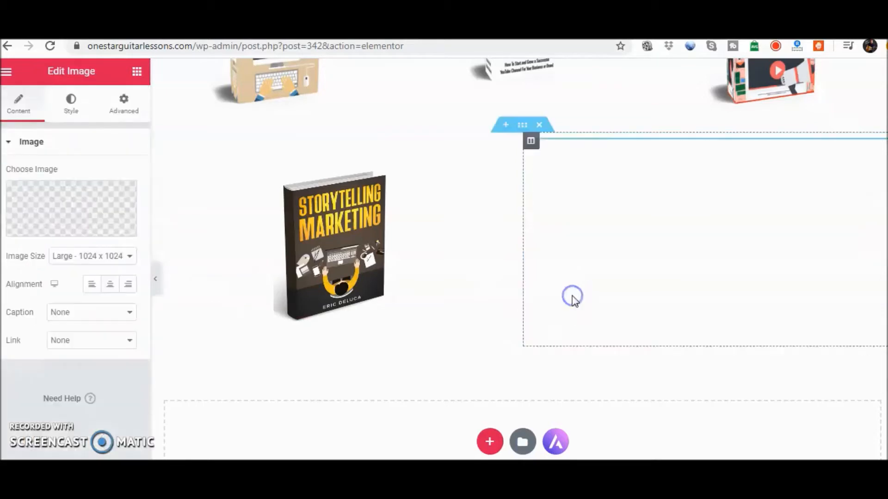
pyautogui.click(64, 228)
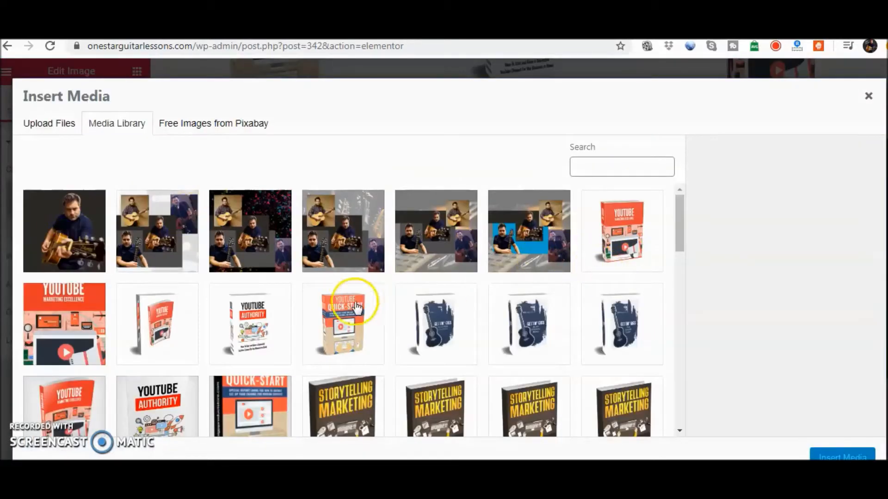
pyautogui.click(324, 319)
pyautogui.click(842, 455)
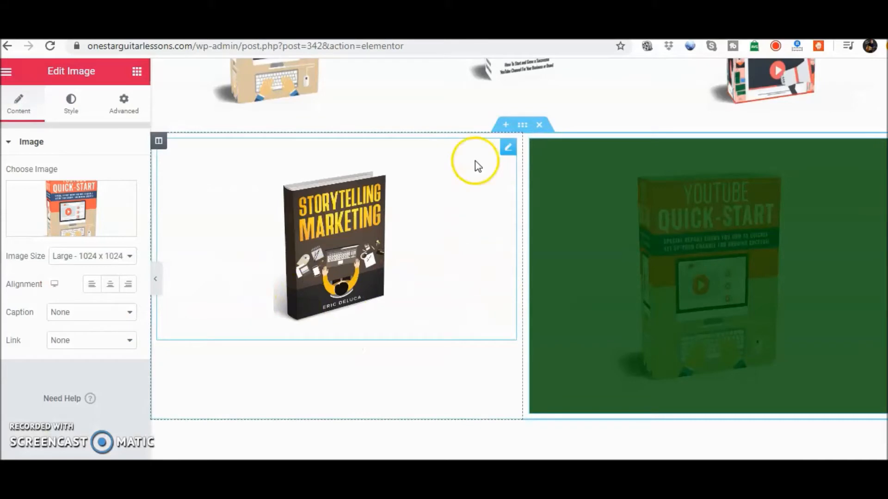
# Set the YouTube Quick-Start cover's image size to Medium Large - 768 x 0, after trying Medium - 300 x 300
pyautogui.click(509, 148)
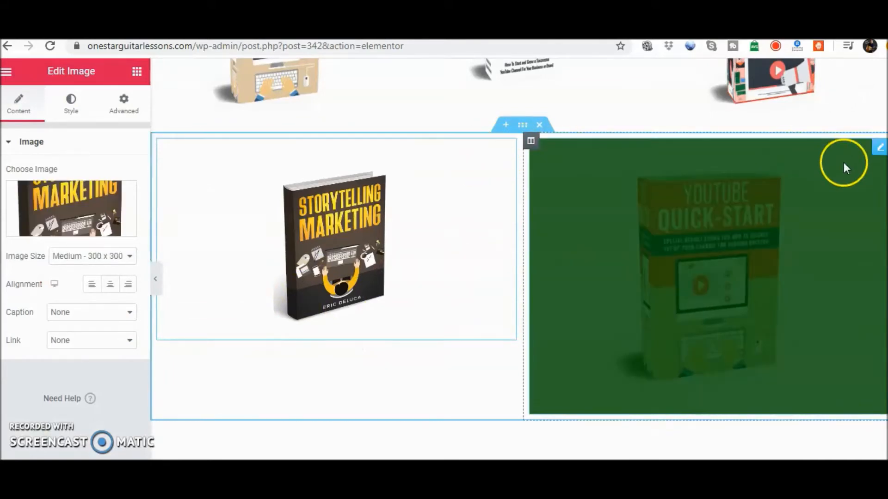
pyautogui.click(878, 151)
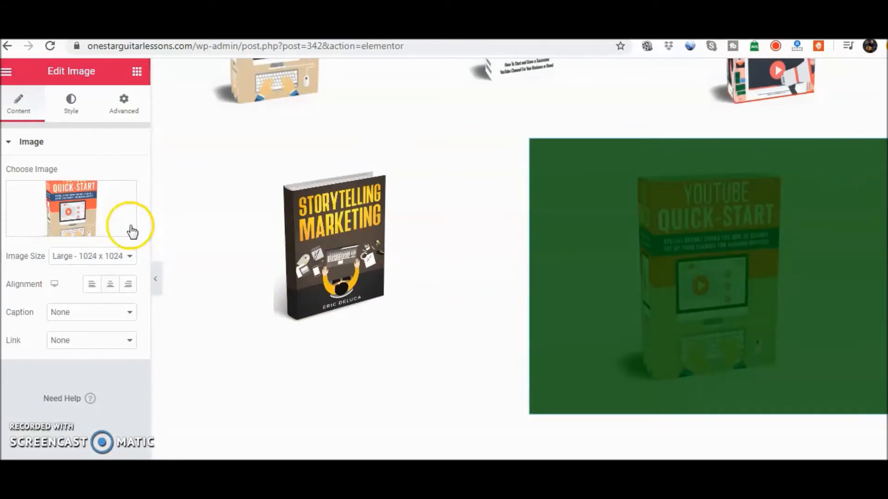
pyautogui.click(129, 257)
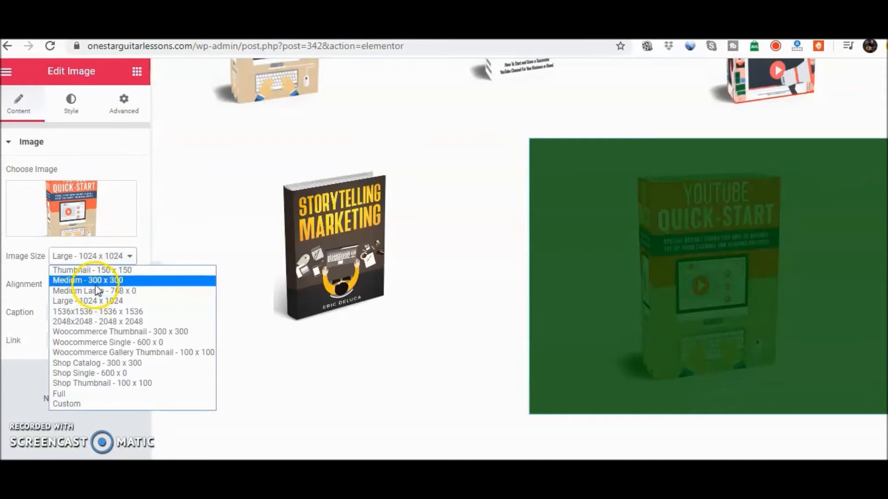
pyautogui.click(95, 282)
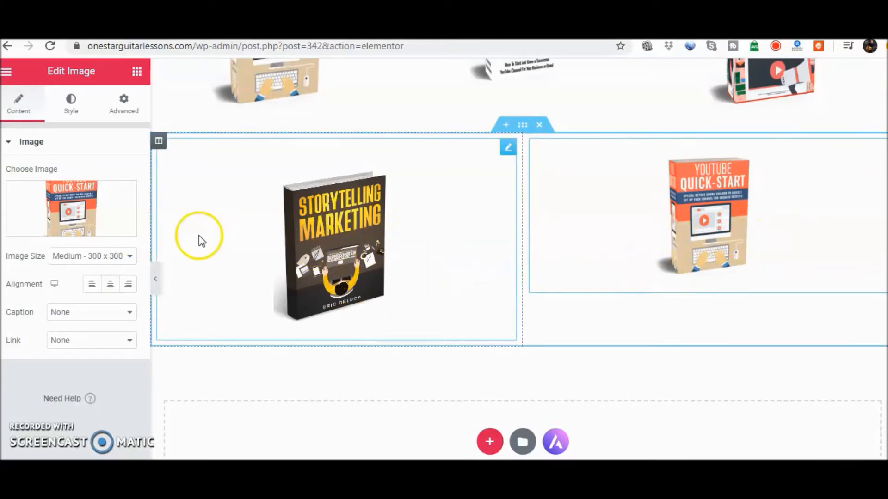
pyautogui.click(130, 257)
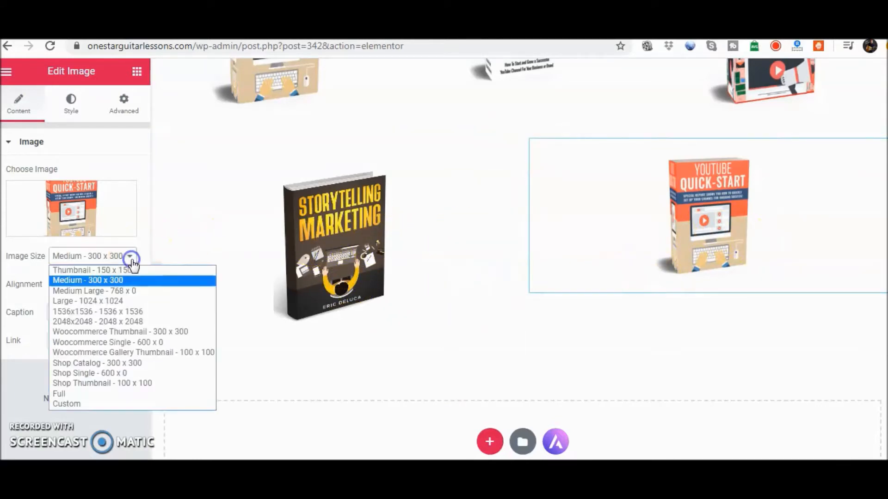
pyautogui.click(125, 291)
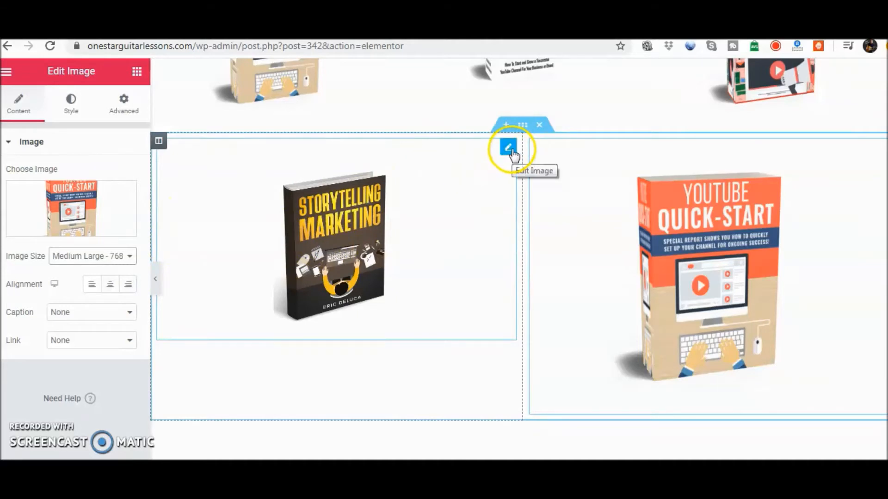
# Replace the two-column section below the YouTube book covers with a new section of four equal columns
pyautogui.click(540, 127)
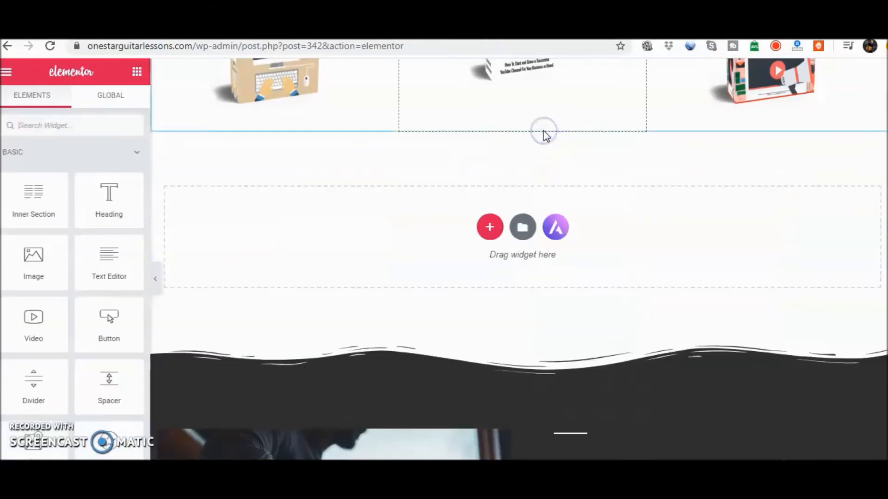
pyautogui.click(489, 228)
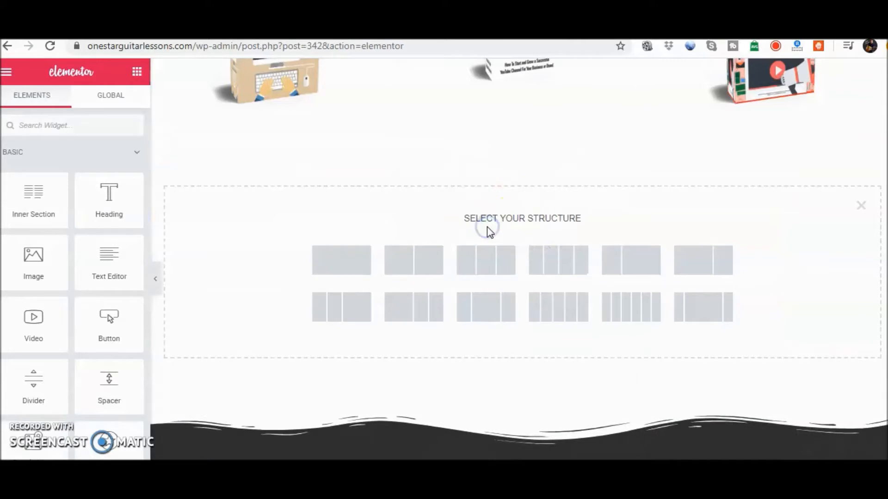
pyautogui.click(585, 261)
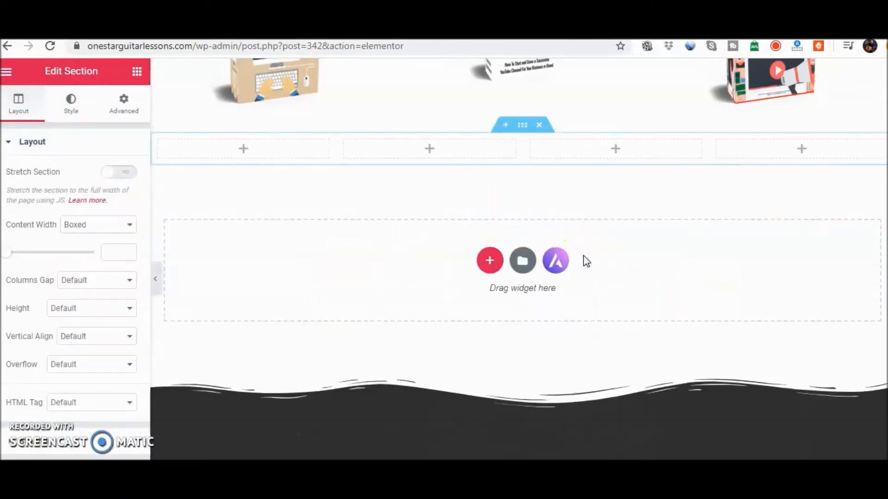
# Add an Image widget to the first of the four columns and fill it with Gettin-Gigs-In-A-Senior-Center-Spine-Pic.jpg from the media library
pyautogui.click(244, 150)
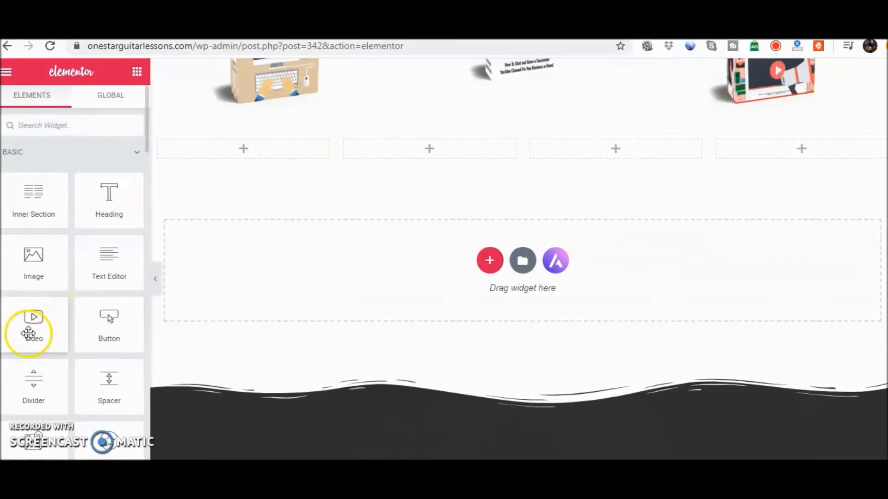
pyautogui.moveTo(24, 262); pyautogui.dragTo(242, 154)
pyautogui.moveTo(88, 235)
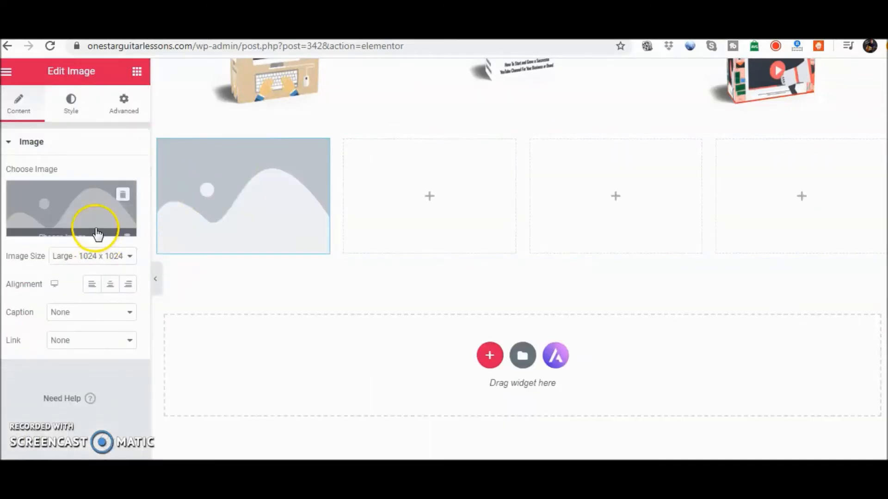
pyautogui.click(86, 230)
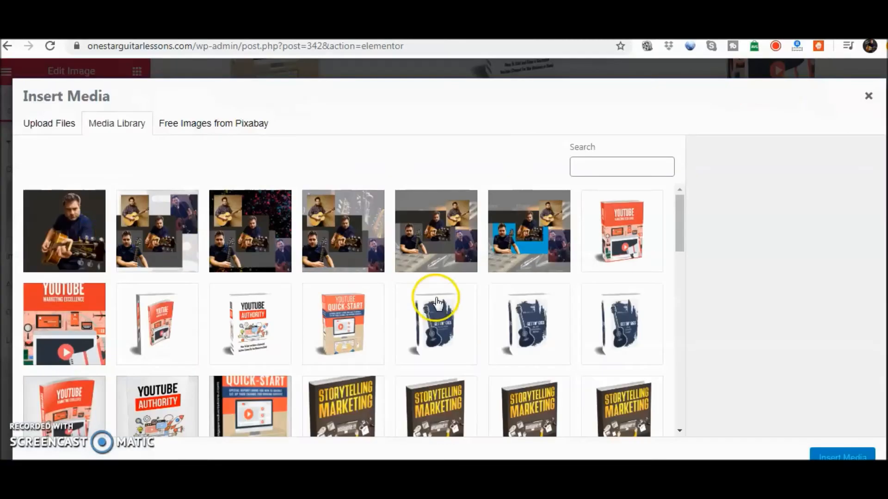
pyautogui.click(434, 329)
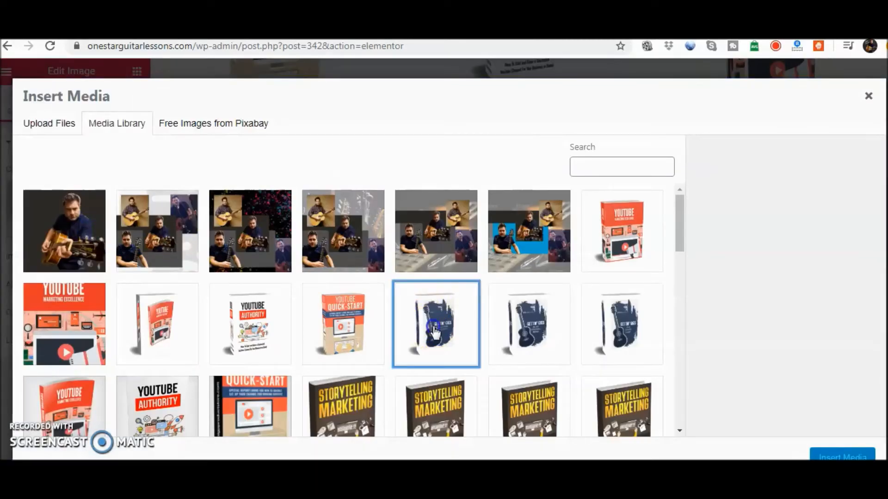
pyautogui.click(834, 457)
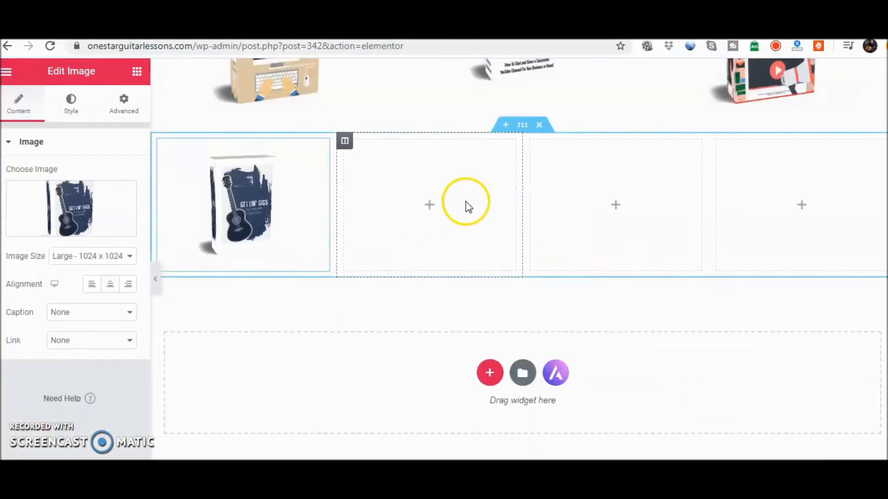
# Add an Image widget to the second column and fill it with the YouTube Marketing Excellence cover from the media library
pyautogui.click(427, 209)
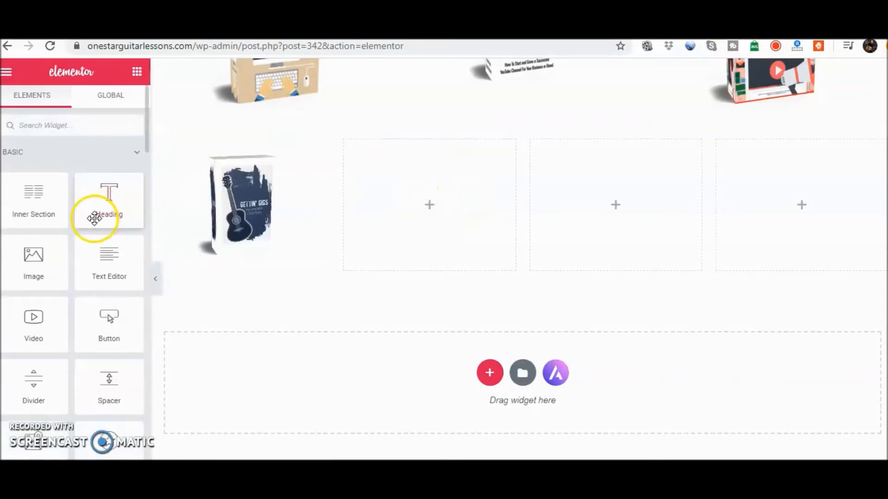
pyautogui.moveTo(24, 260); pyautogui.dragTo(448, 196)
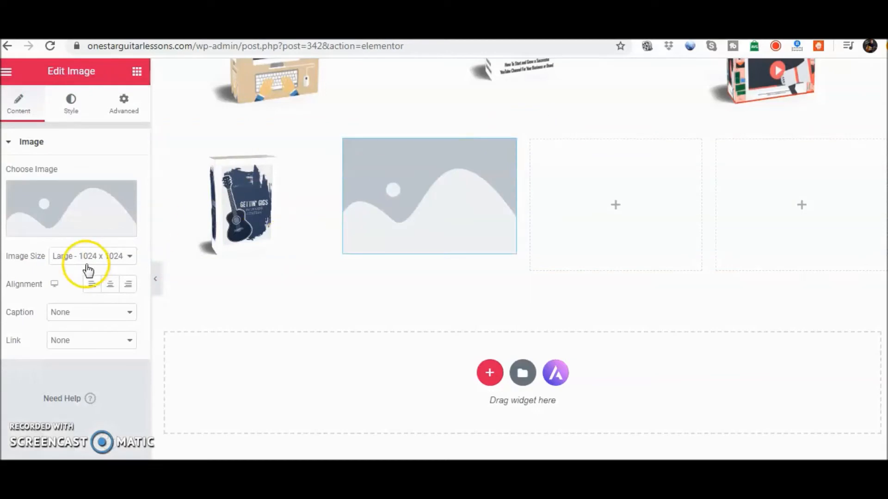
pyautogui.moveTo(82, 236)
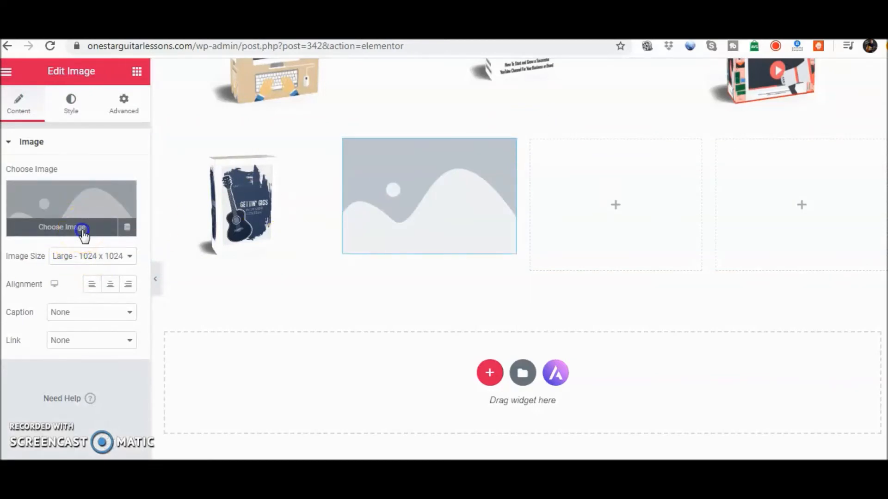
pyautogui.click(83, 234)
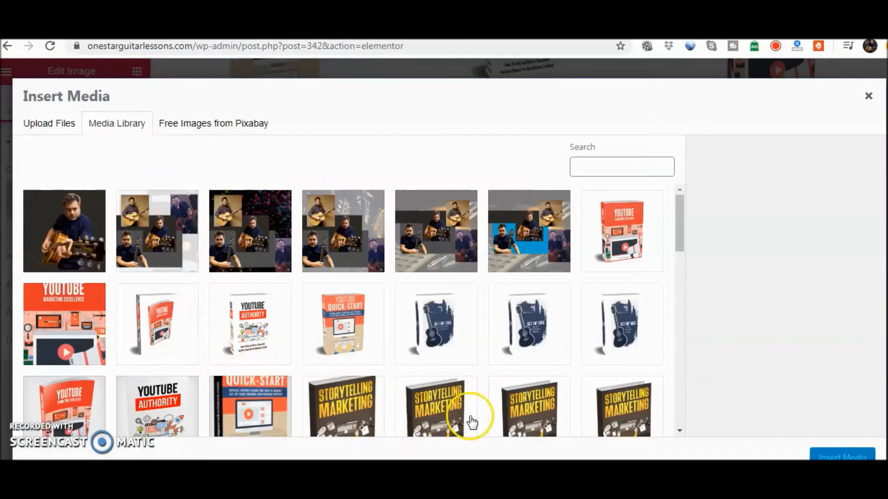
pyautogui.click(618, 230)
pyautogui.click(827, 457)
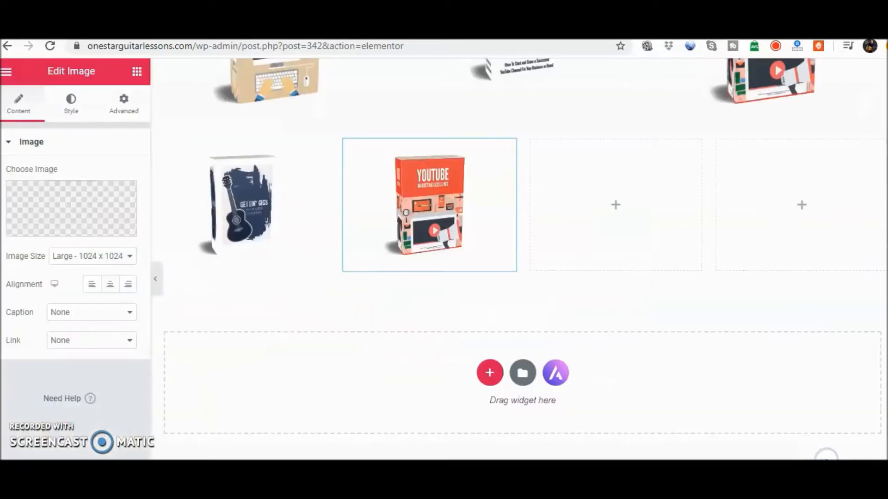
# Add an Image widget to the third column and fill it with YouTube-Authority-With-Spine.jpg from the media library
pyautogui.click(615, 209)
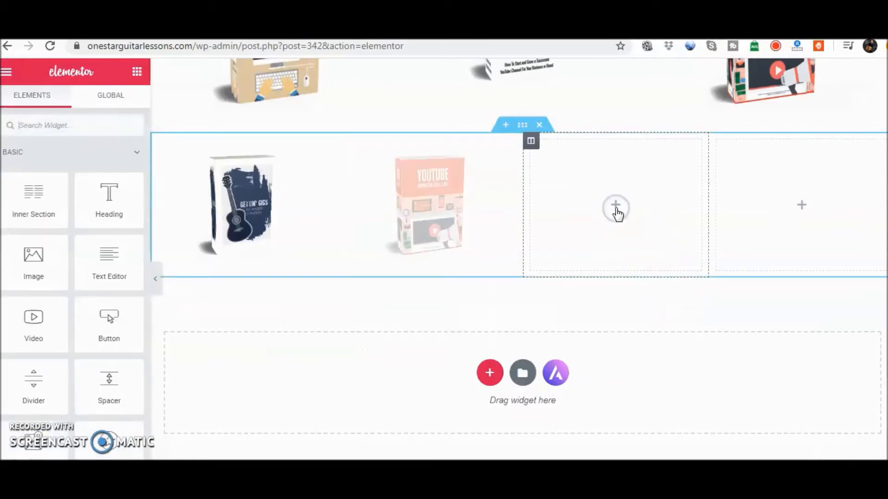
pyautogui.moveTo(66, 276); pyautogui.dragTo(603, 213)
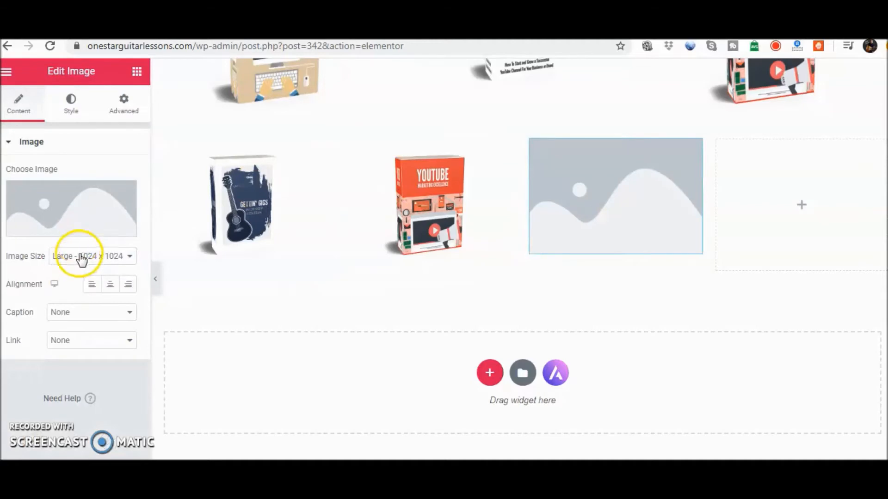
pyautogui.click(98, 227)
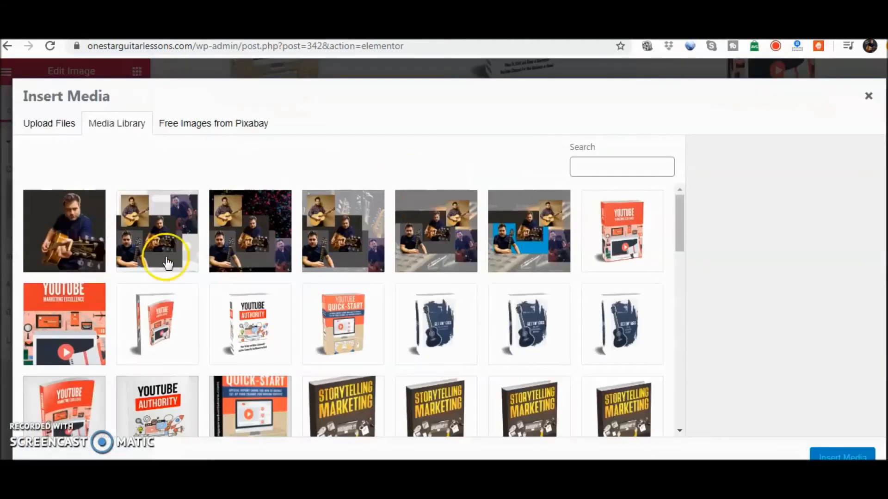
pyautogui.click(257, 331)
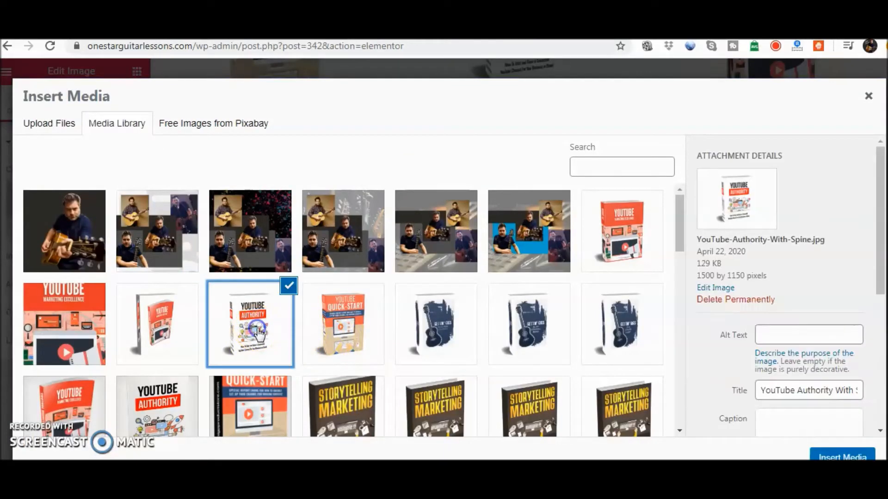
pyautogui.click(842, 456)
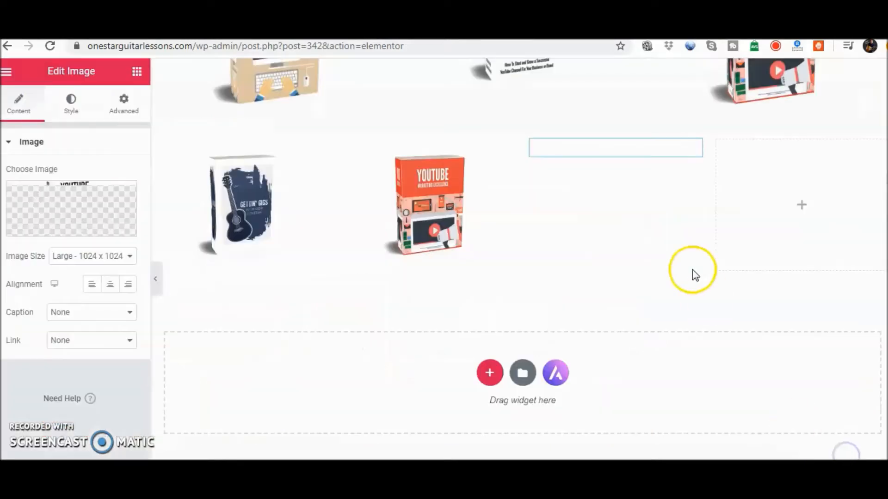
# Add an Image widget to the fourth column and fill it with the same Gettin' Gigs cover as the first column
pyautogui.click(804, 204)
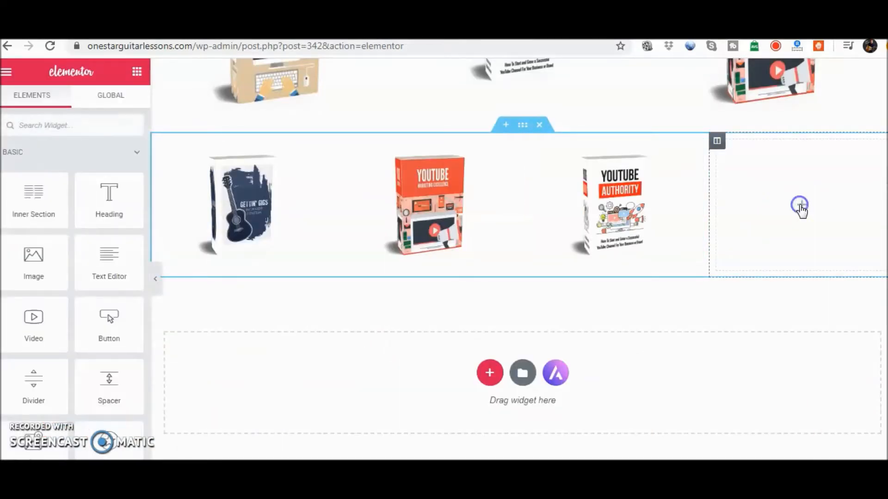
pyautogui.moveTo(65, 268); pyautogui.dragTo(723, 230)
pyautogui.click(97, 234)
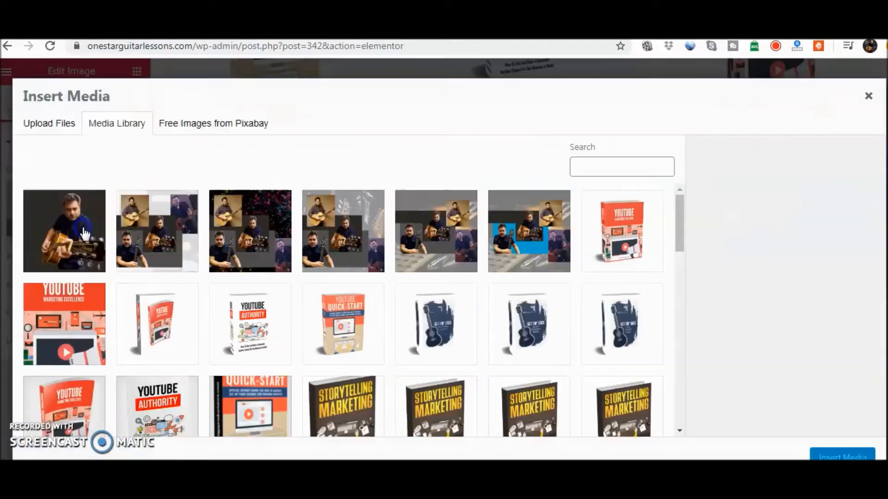
pyautogui.click(180, 330)
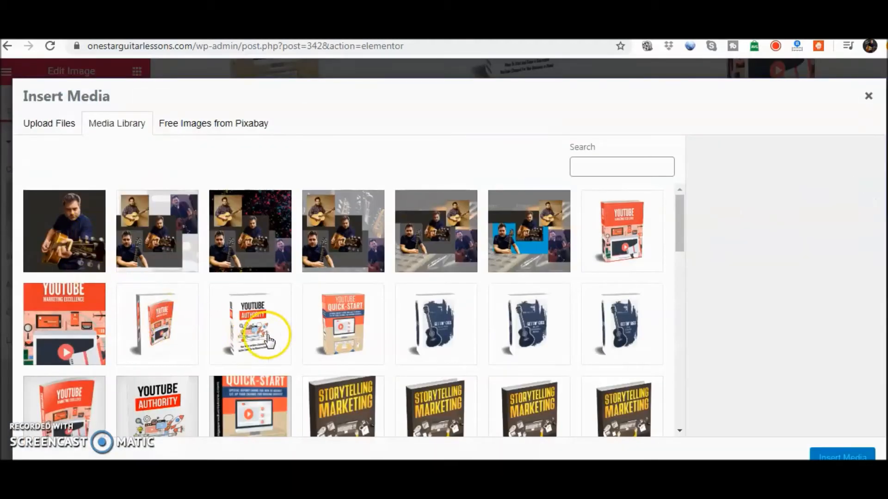
pyautogui.click(445, 343)
pyautogui.click(835, 458)
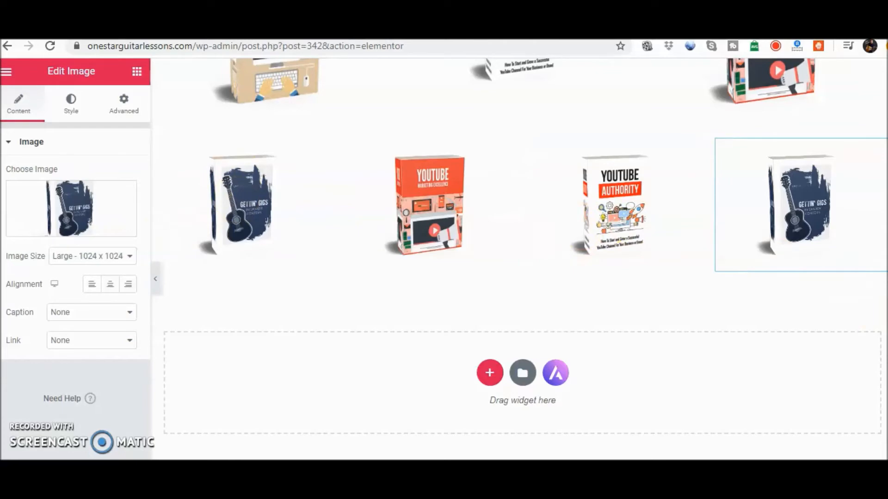
# Add a Heading widget below the Gettin' Gigs cover in the first column of the four-column section
pyautogui.scroll(7, 536, 259)
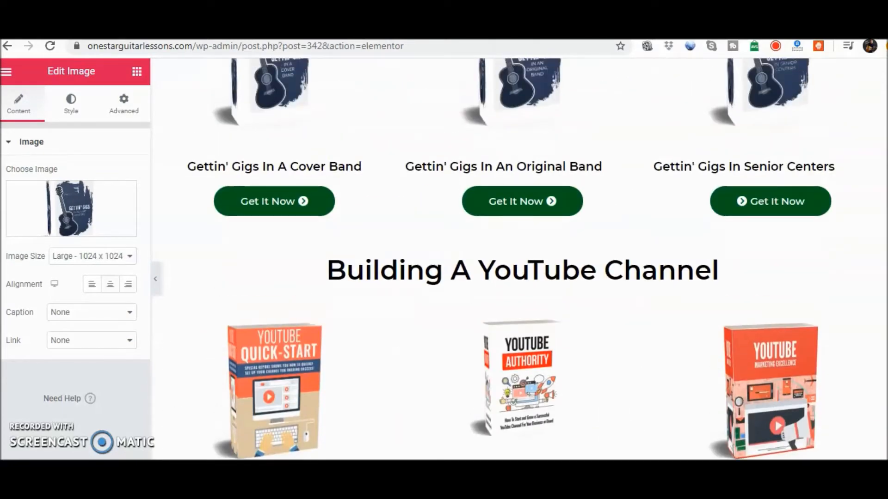
pyautogui.scroll(3, 536, 259)
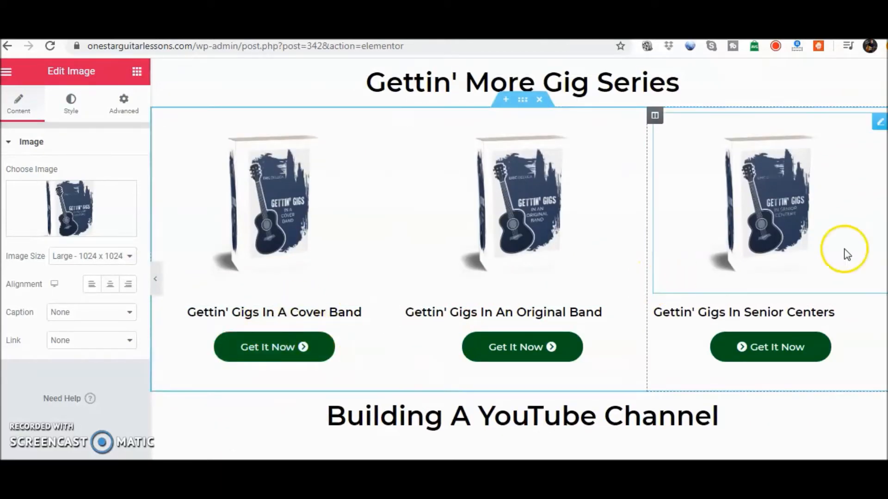
pyautogui.scroll(-10, 786, 221)
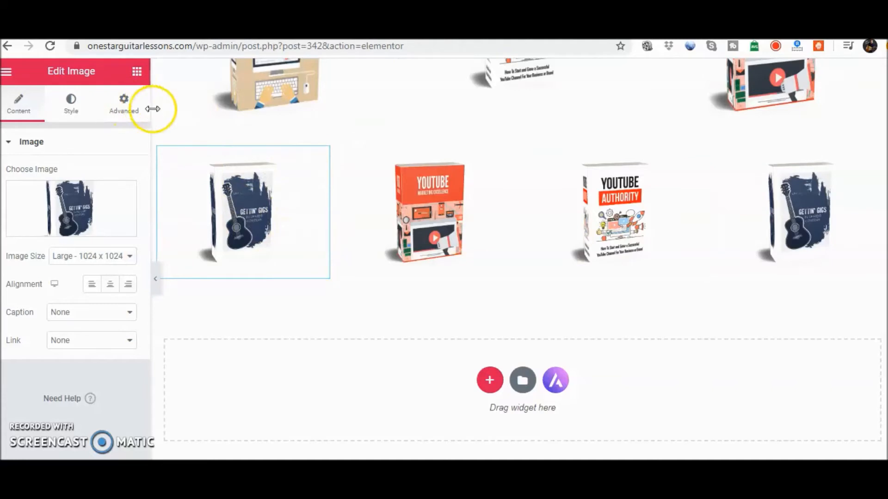
pyautogui.click(145, 76)
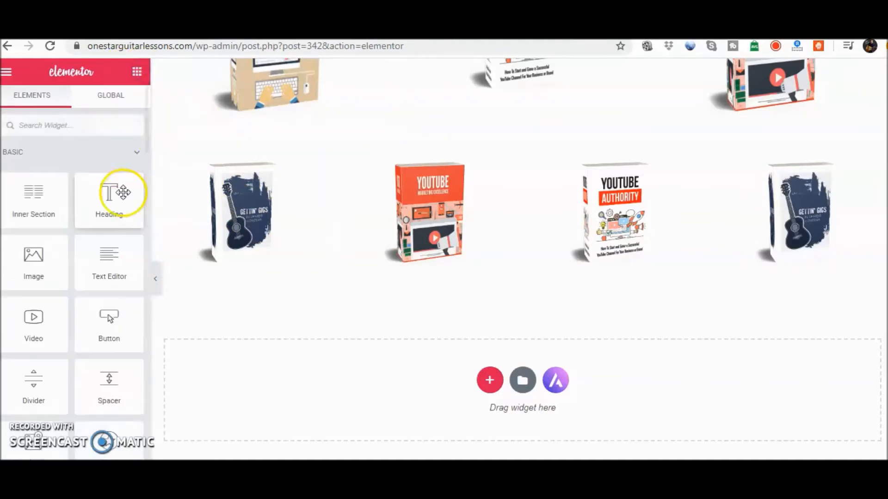
pyautogui.click(103, 202)
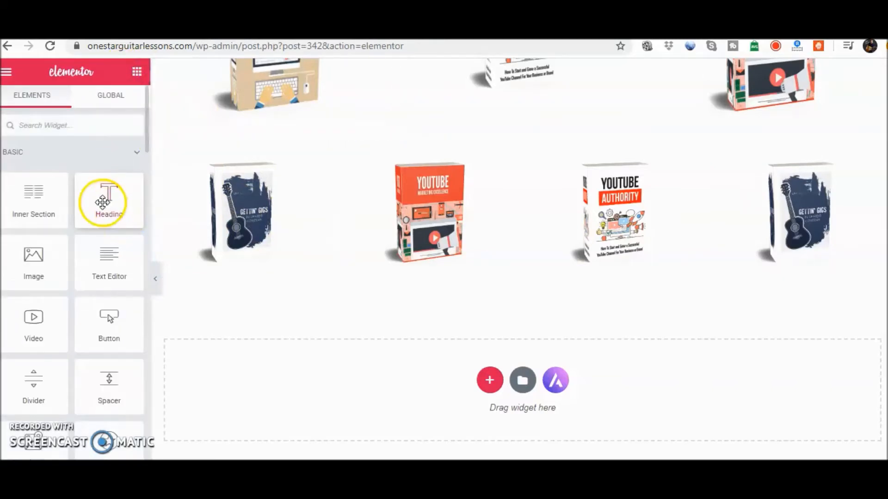
pyautogui.moveTo(244, 312); pyautogui.dragTo(251, 264)
pyautogui.click(264, 320)
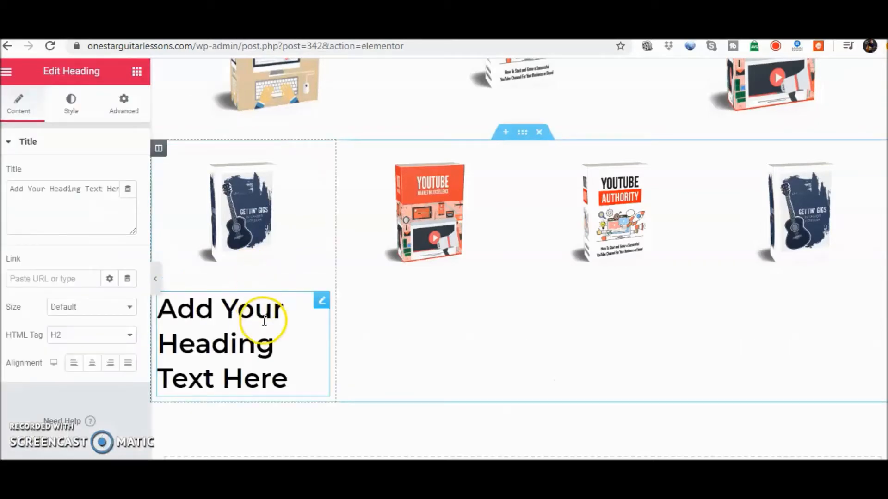
# Replace the placeholder title of the first column's heading with "Get More Gigs"
pyautogui.moveTo(288, 375); pyautogui.dragTo(155, 309)
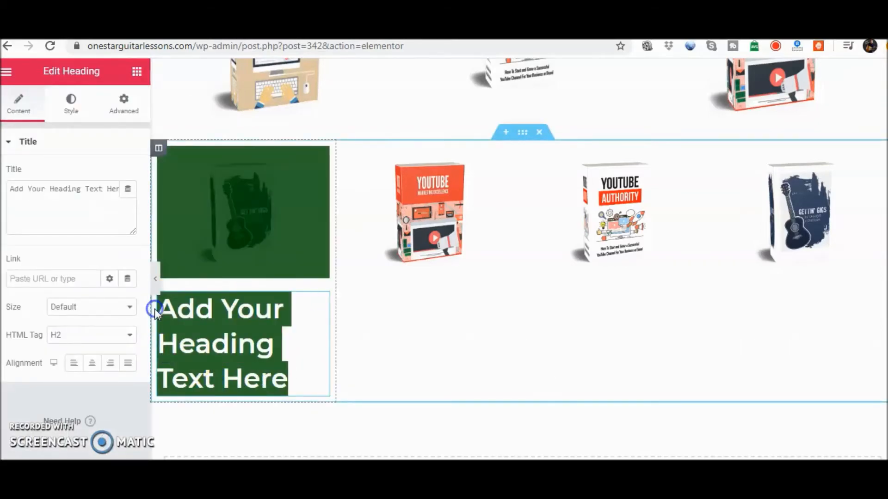
pyautogui.click(241, 332)
pyautogui.click(18, 198)
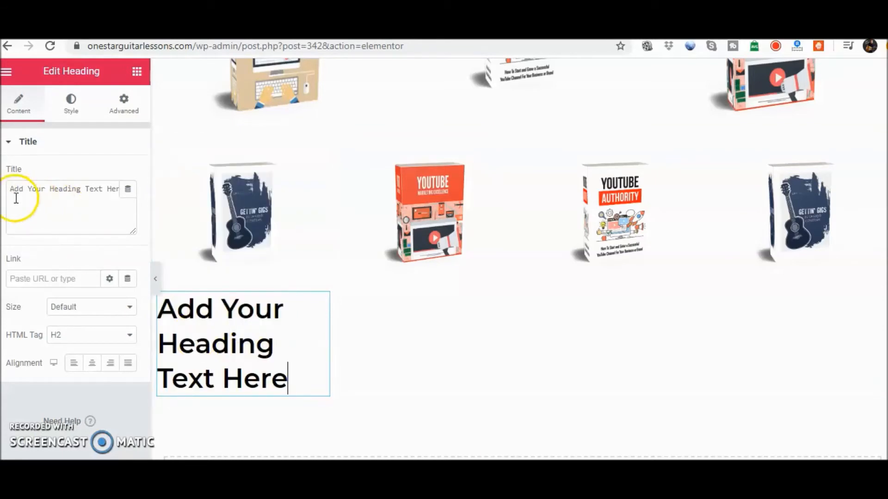
pyautogui.moveTo(10, 190); pyautogui.dragTo(33, 191)
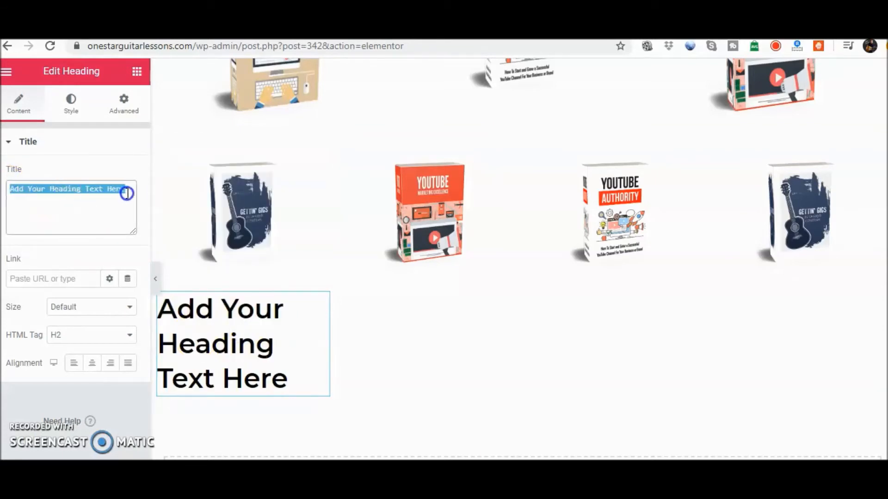
pyautogui.write('Get')
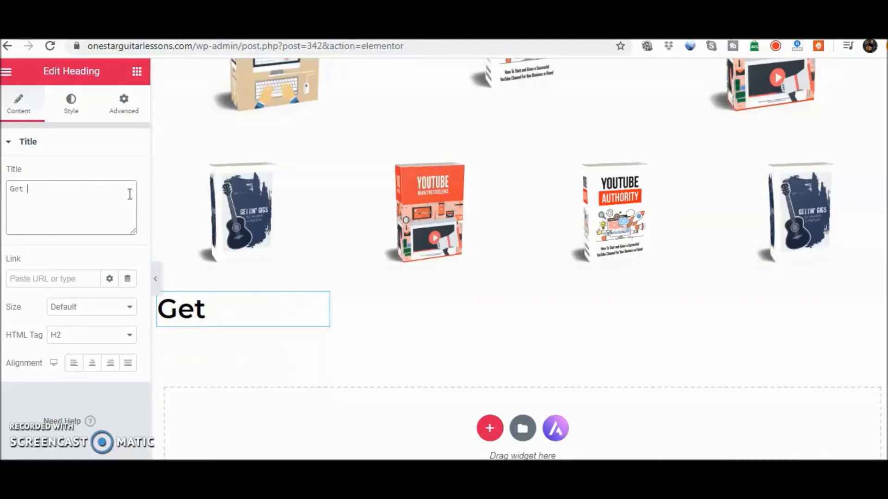
pyautogui.write(' More Gi')
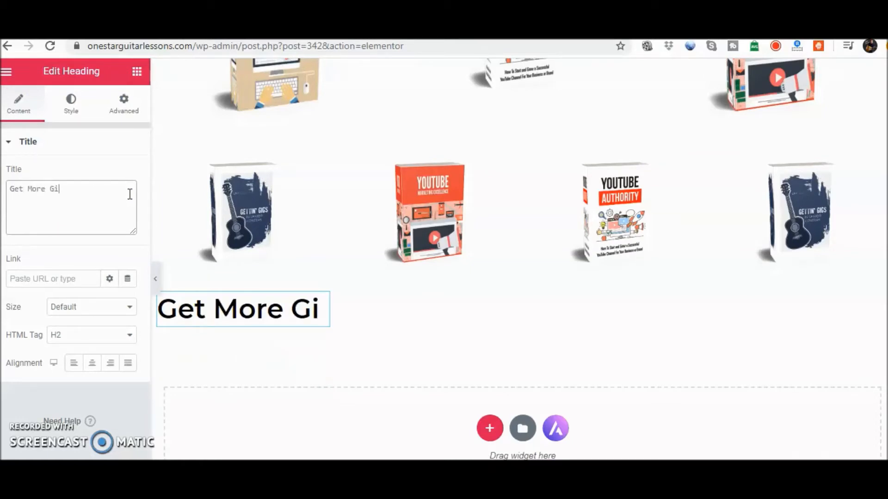
pyautogui.write('gs')
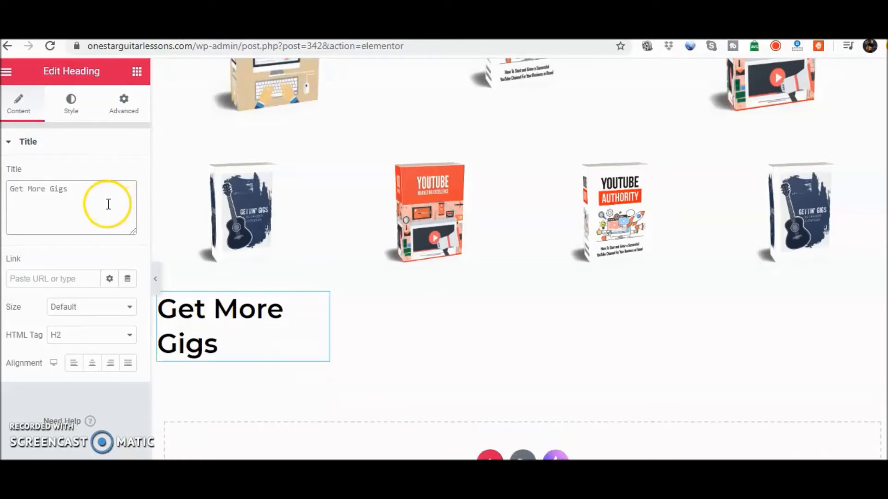
# Set the Get More Gigs heading's HTML tag to H4 and center it under the cover
pyautogui.click(126, 341)
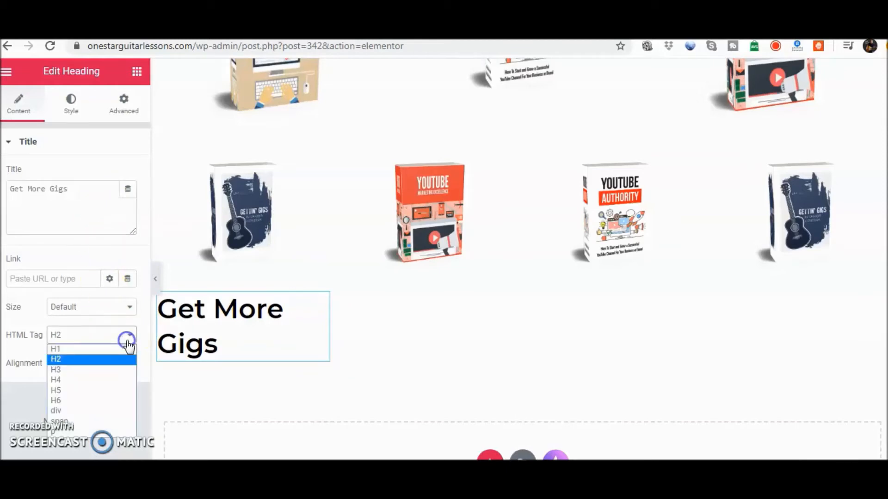
pyautogui.click(111, 381)
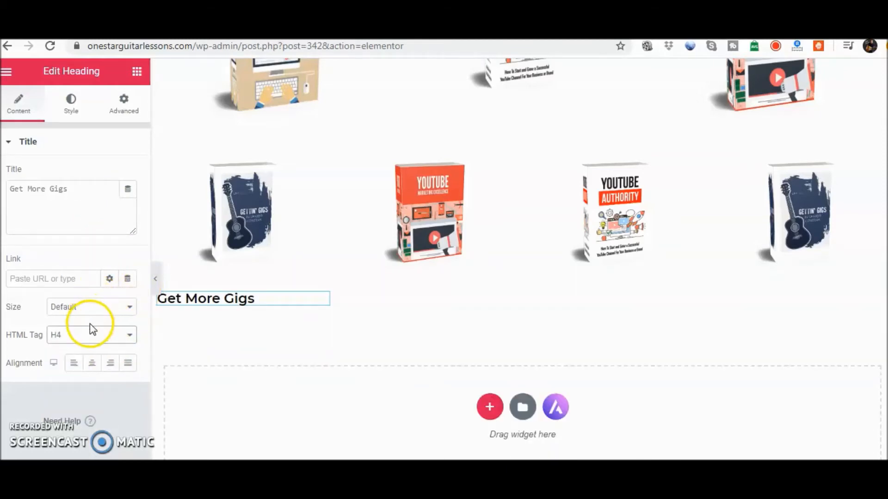
pyautogui.click(92, 365)
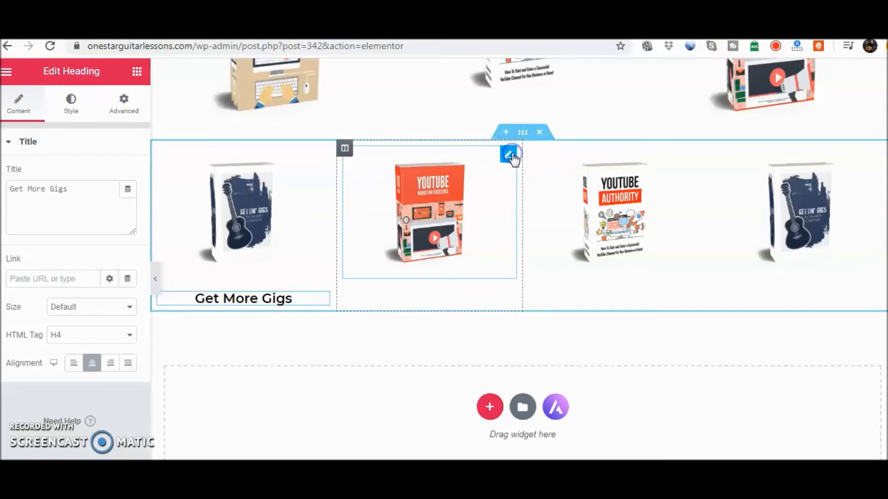
# Add a Heading widget below the YouTube Marketing Excellence cover in the second column and title it "YouTube Marketing"
pyautogui.click(509, 155)
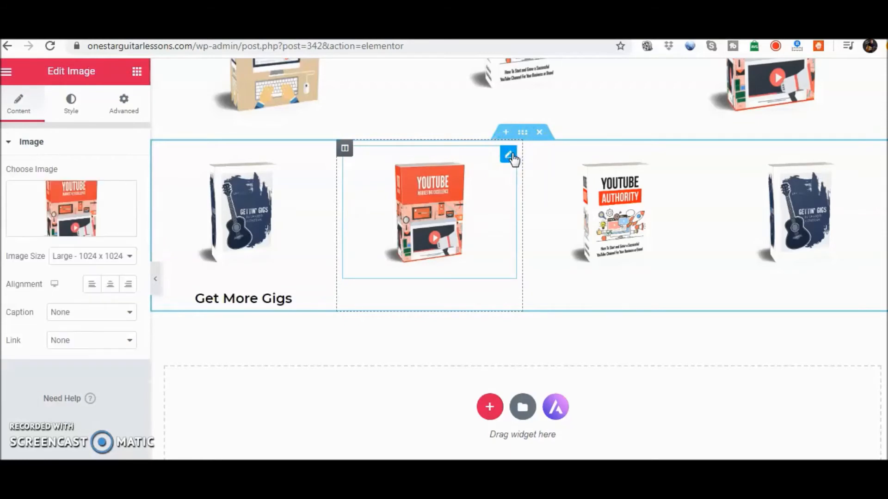
pyautogui.click(134, 72)
pyautogui.moveTo(109, 199); pyautogui.dragTo(429, 269)
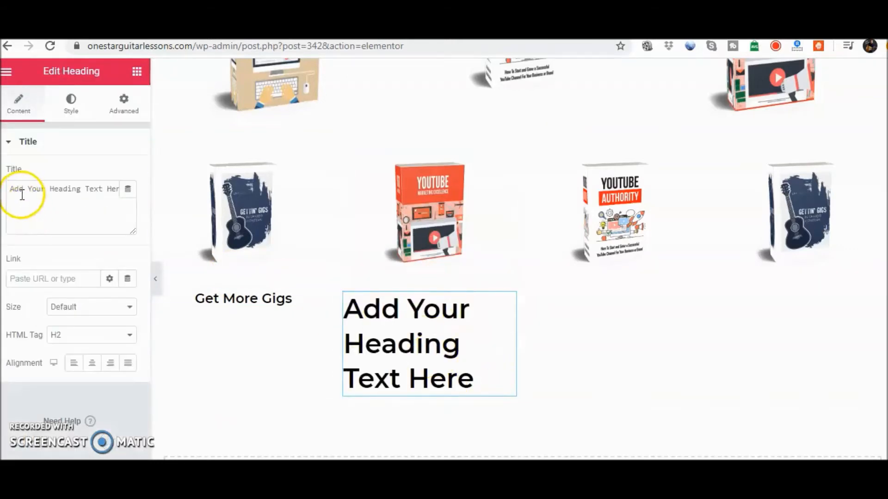
pyautogui.moveTo(8, 189); pyautogui.dragTo(154, 200)
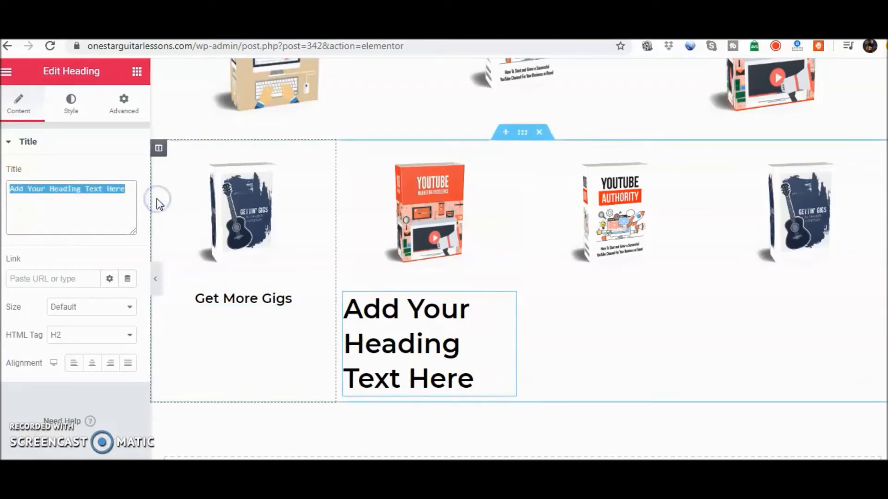
pyautogui.write('YouTube Marketing')
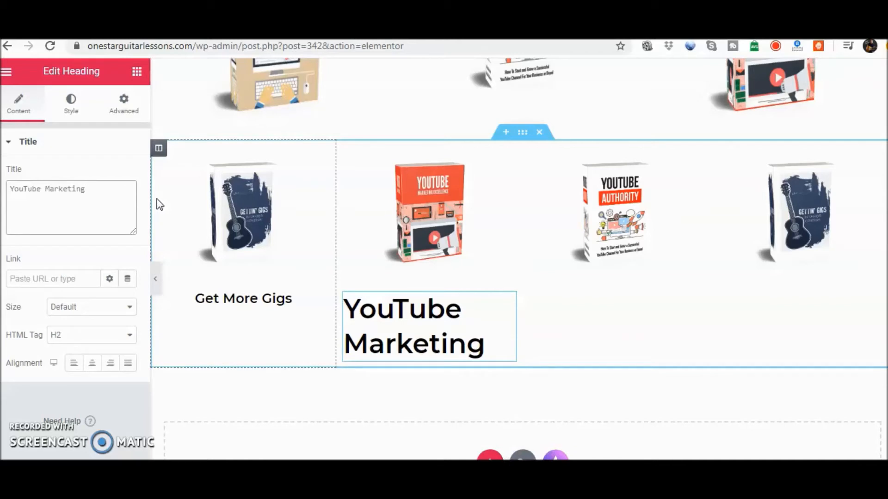
# Match the YouTube Marketing heading to the Get More Gigs heading by setting its HTML tag to H4 and centering it
pyautogui.click(279, 299)
pyautogui.click(323, 305)
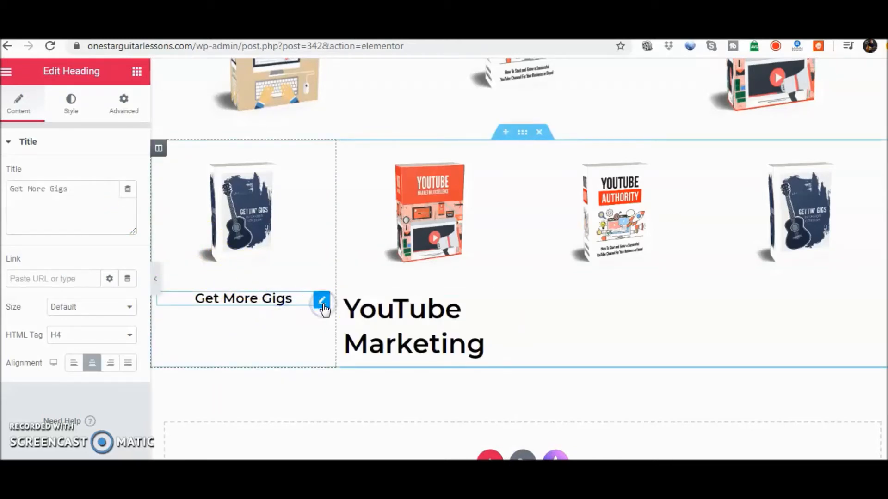
pyautogui.click(92, 355)
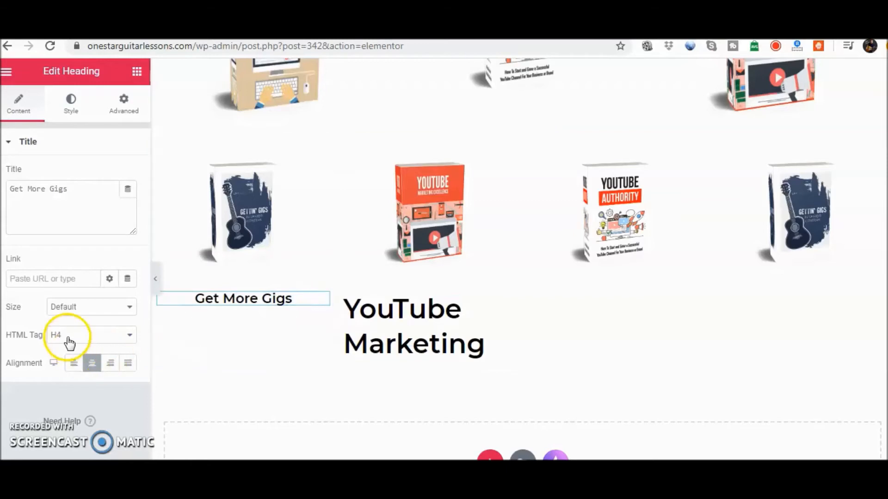
pyautogui.click(510, 301)
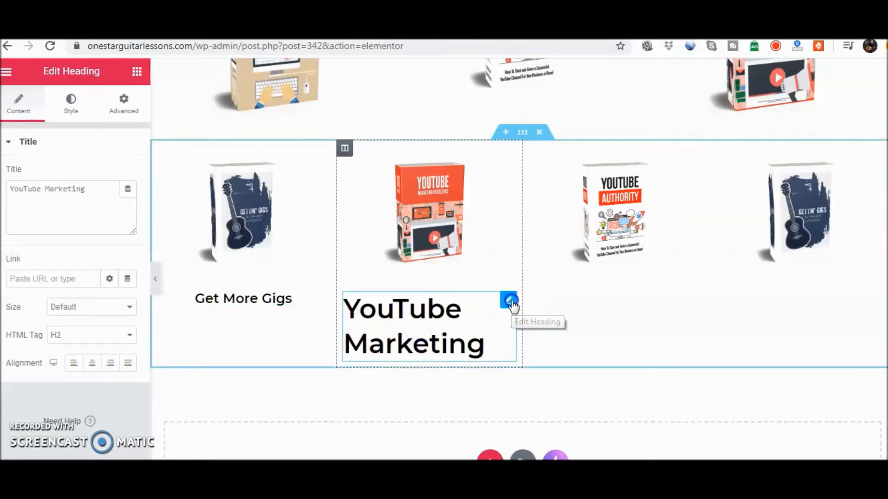
pyautogui.click(126, 333)
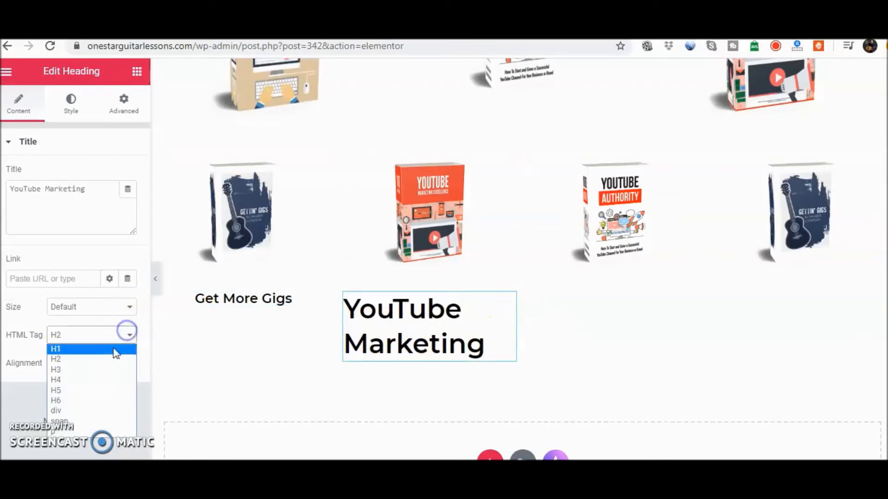
pyautogui.click(105, 378)
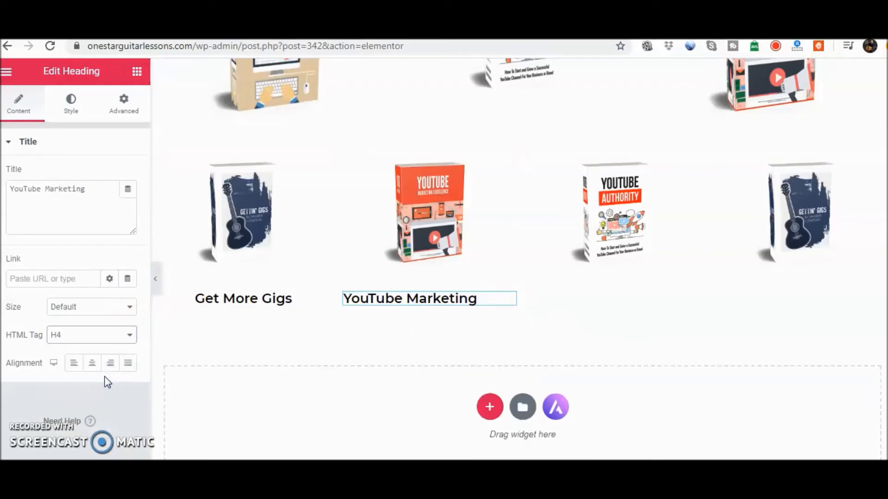
pyautogui.click(92, 364)
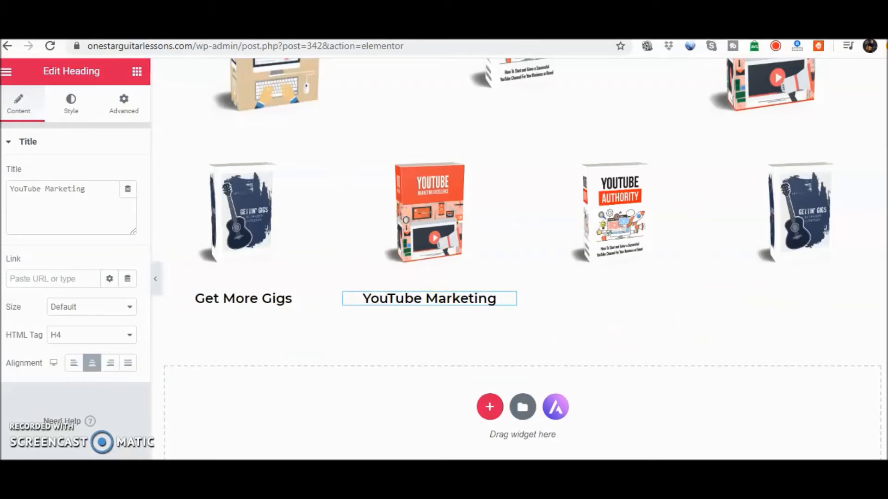
# Add a Button widget below the Get More Gigs heading in the first column of the four-column section
pyautogui.scroll(8, 518, 259)
pyautogui.scroll(2, 328, 272)
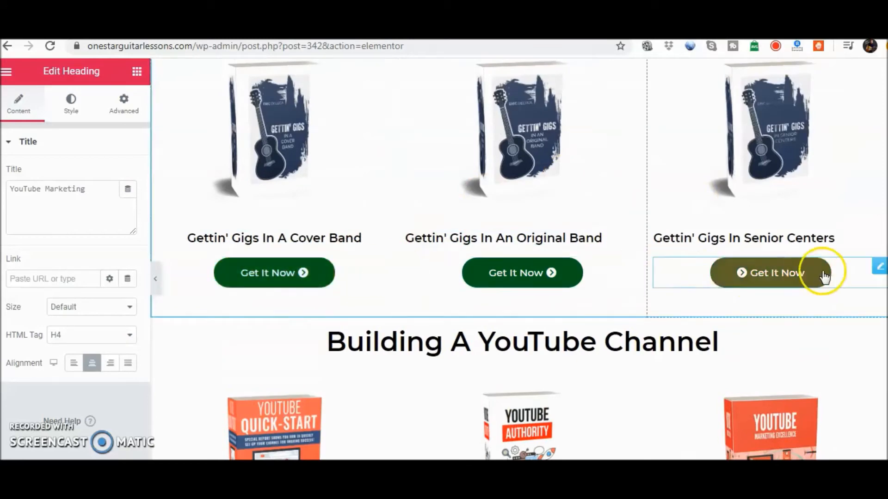
pyautogui.scroll(-5, 518, 259)
pyautogui.scroll(-5, 517, 259)
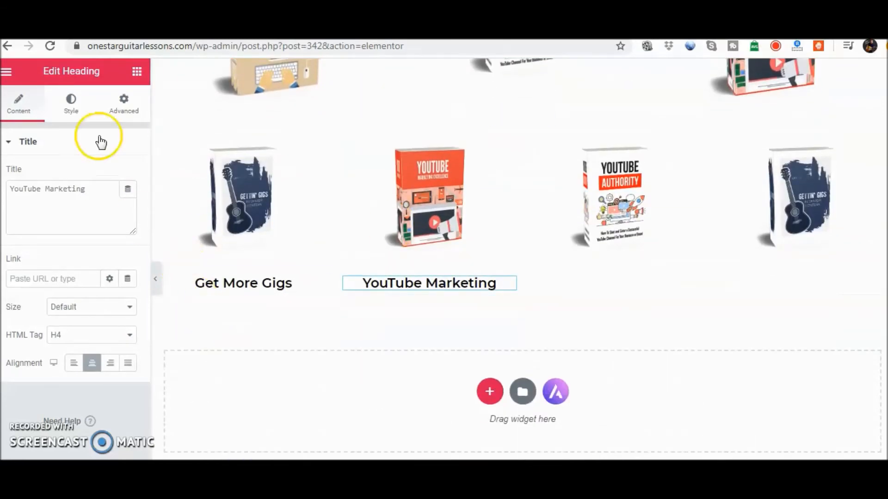
pyautogui.click(137, 73)
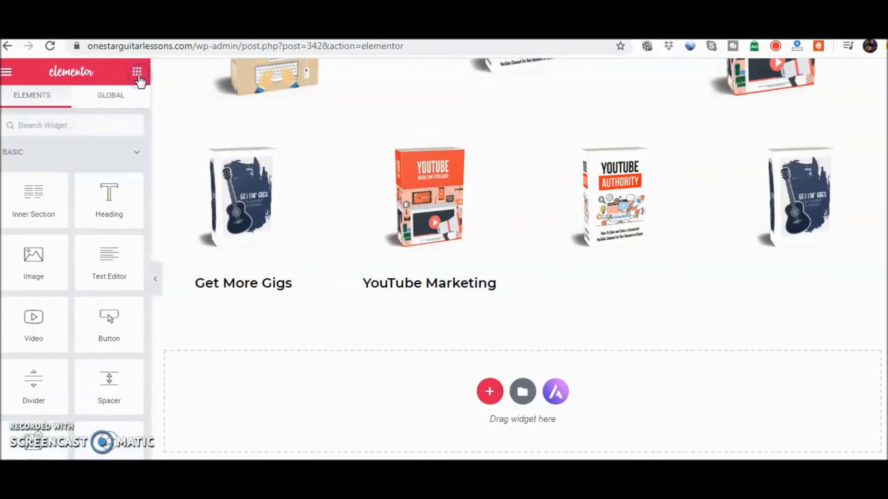
pyautogui.moveTo(97, 326); pyautogui.dragTo(248, 293)
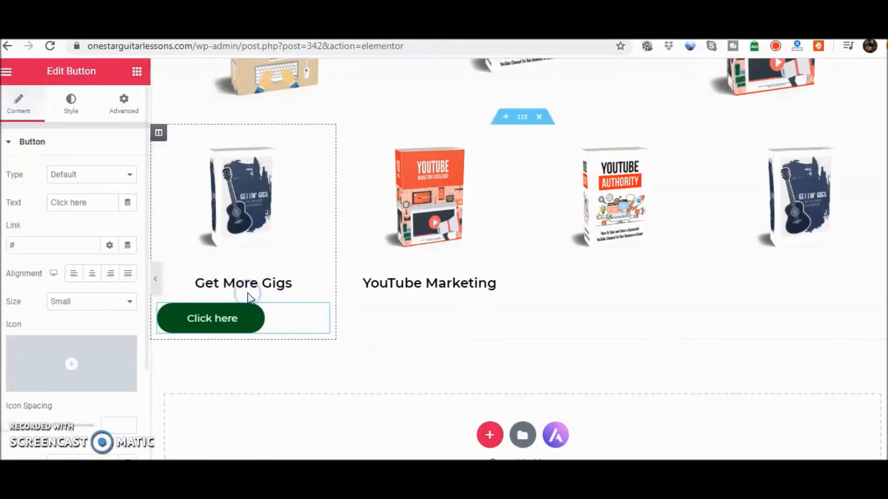
# Set the first column's button text to "Get it now" and center the button under the heading
pyautogui.scroll(5, 254, 290)
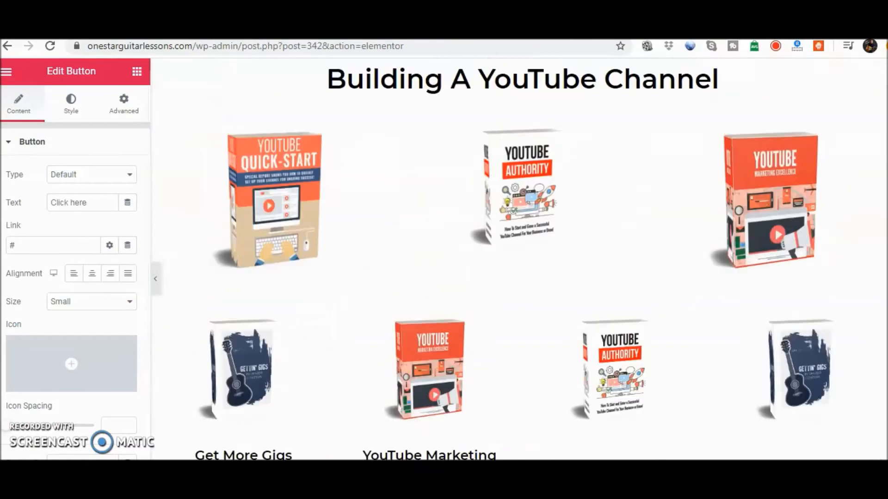
pyautogui.scroll(-5, 254, 291)
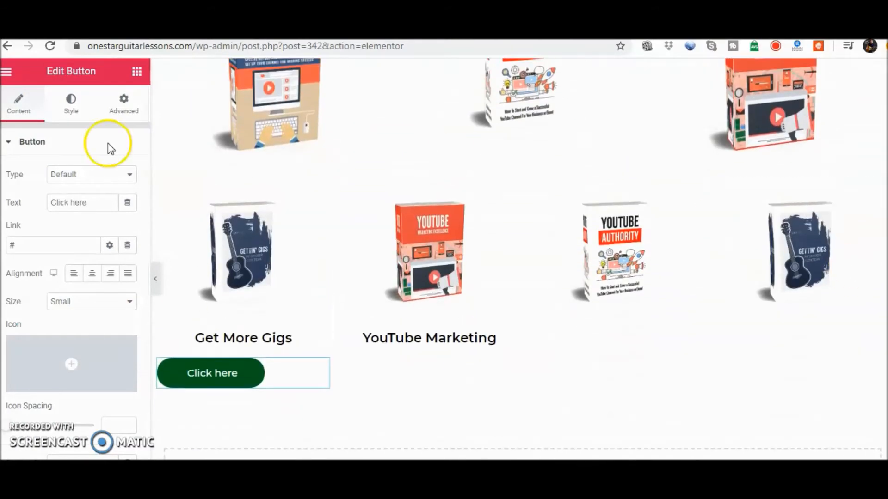
pyautogui.moveTo(98, 206); pyautogui.dragTo(45, 203)
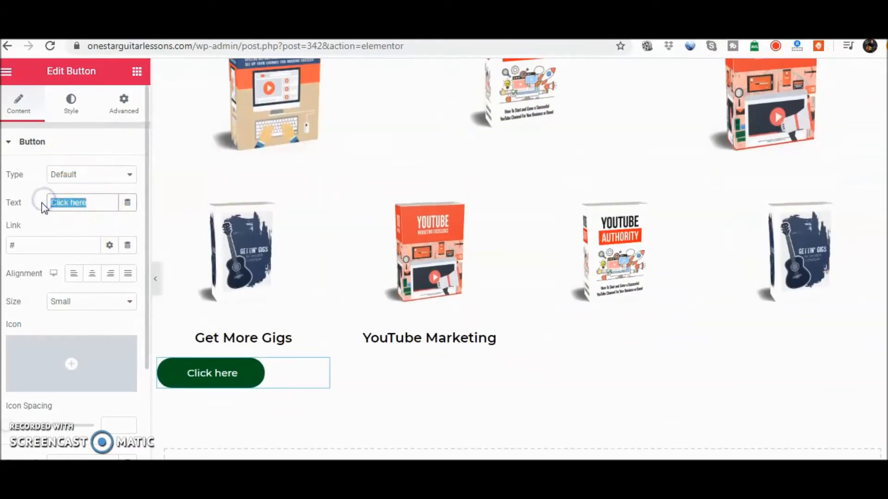
pyautogui.write('Get it now')
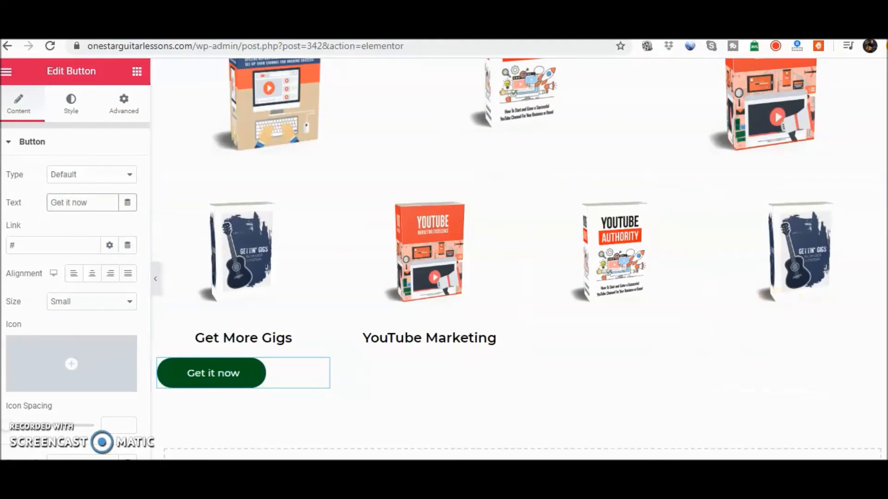
pyautogui.scroll(6, 520, 259)
pyautogui.scroll(-3, 520, 259)
pyautogui.scroll(-4, 197, 192)
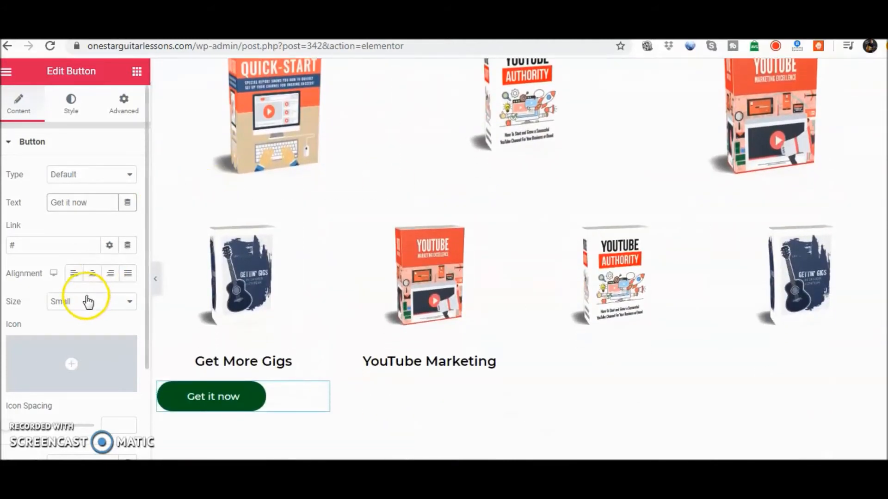
pyautogui.click(92, 274)
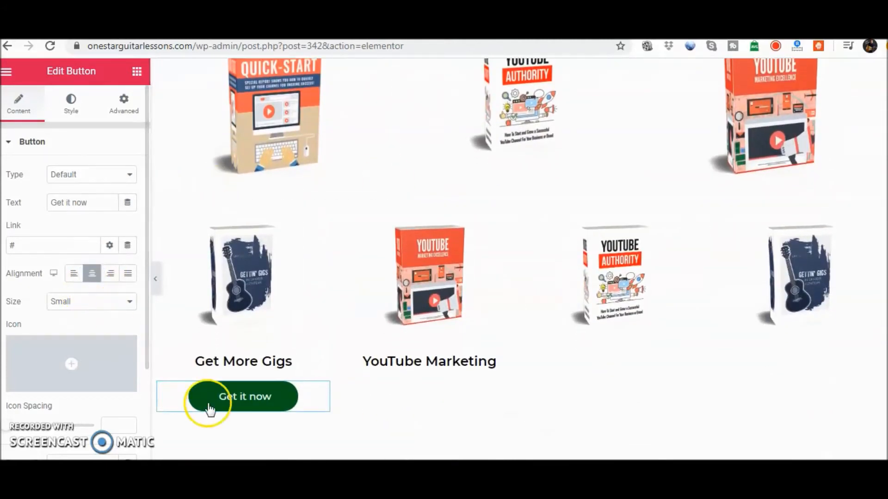
# Filter the icon library by "ch" and insert the plain Check icon into the first column's button
pyautogui.moveTo(25, 396)
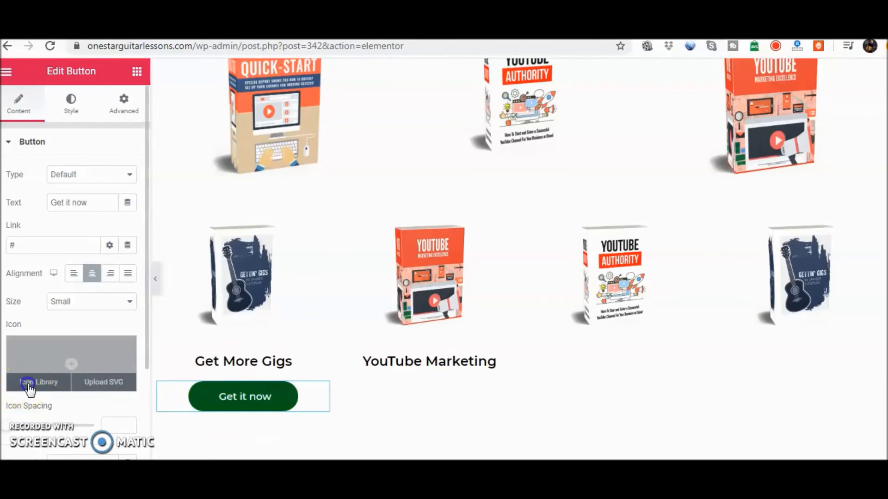
pyautogui.click(28, 386)
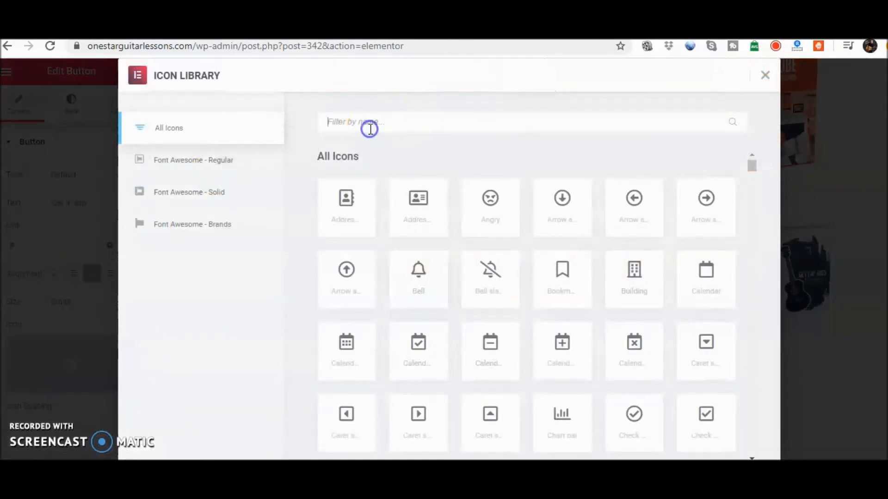
pyautogui.write('ch')
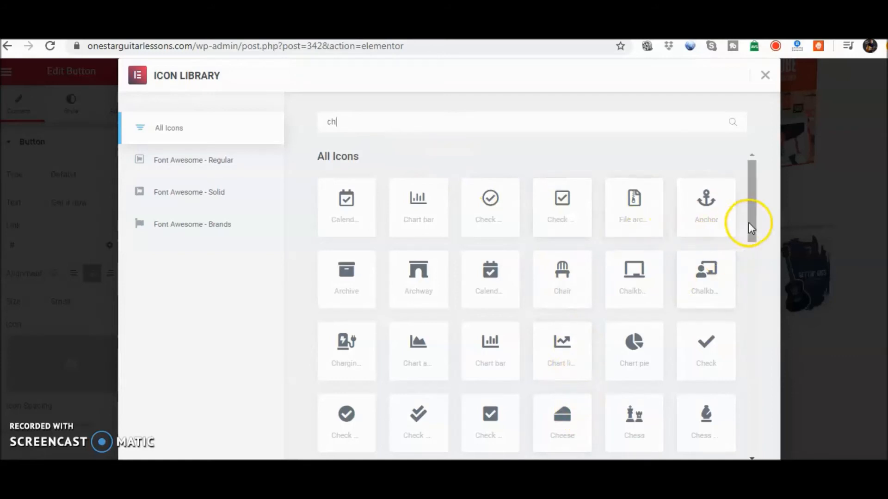
pyautogui.moveTo(755, 222)
pyautogui.mouseDown()
pyautogui.moveTo(751, 305)
pyautogui.moveTo(753, 216)
pyautogui.mouseUp()
pyautogui.click(705, 347)
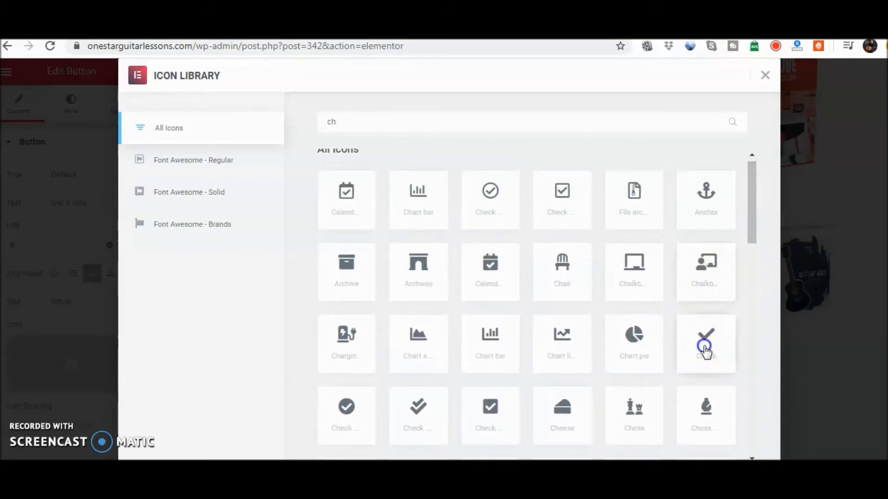
pyautogui.click(748, 477)
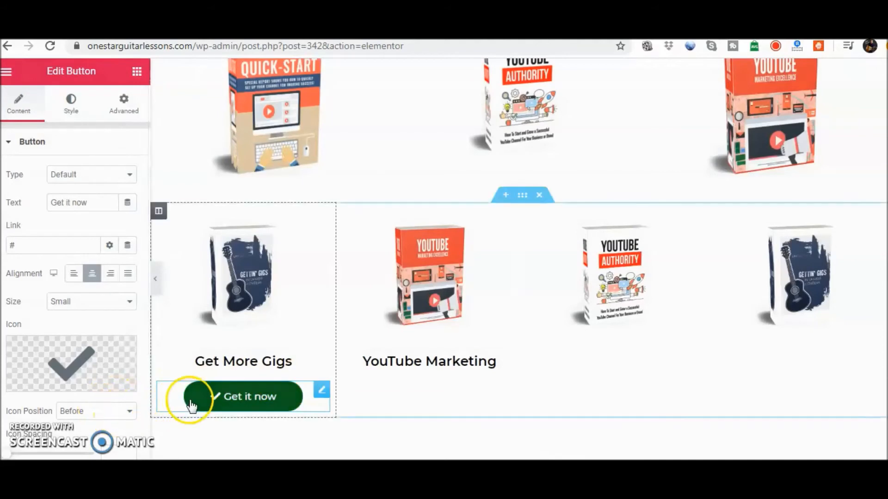
# Place the check icon after the first button's text and set the icon spacing to 16
pyautogui.click(129, 410)
pyautogui.click(111, 434)
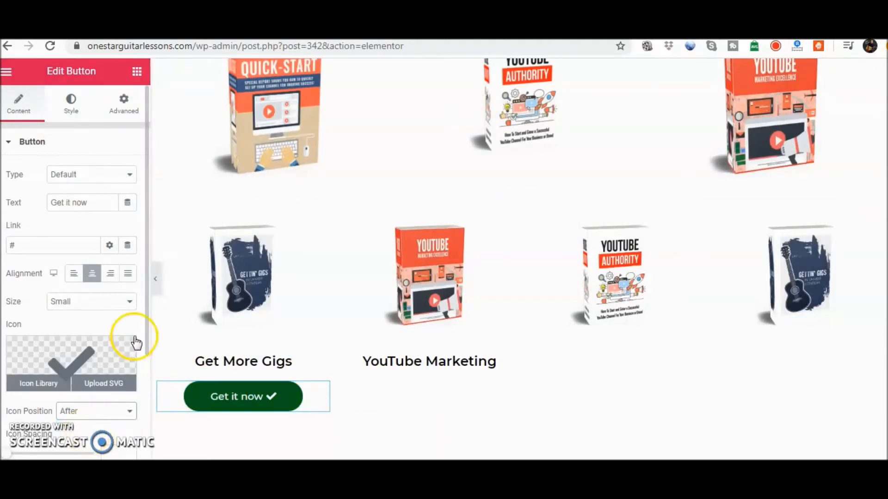
pyautogui.moveTo(145, 334); pyautogui.dragTo(145, 354)
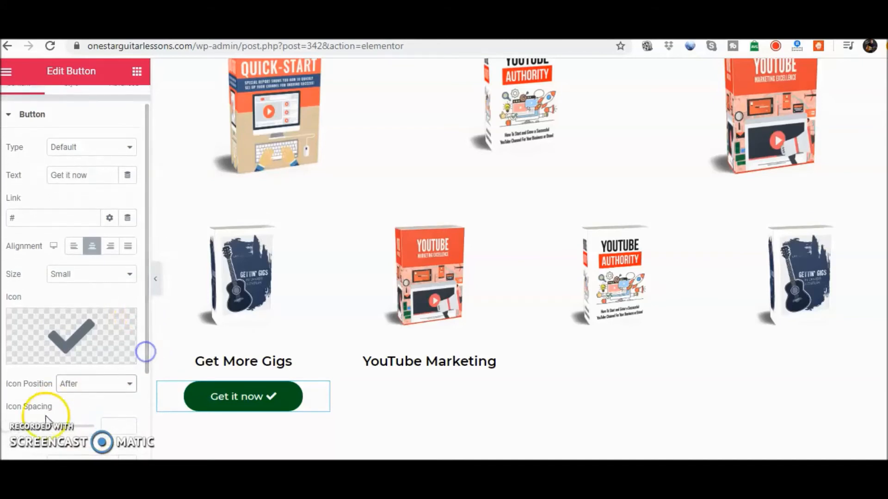
pyautogui.moveTo(14, 428); pyautogui.dragTo(22, 430)
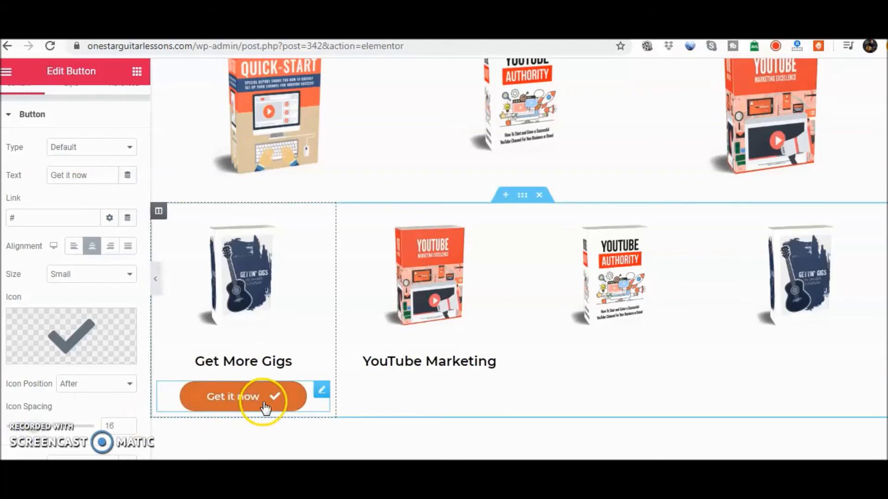
# Add a Button widget below the YouTube Marketing heading in the second column and set its text to "Get it now"
pyautogui.click(529, 212)
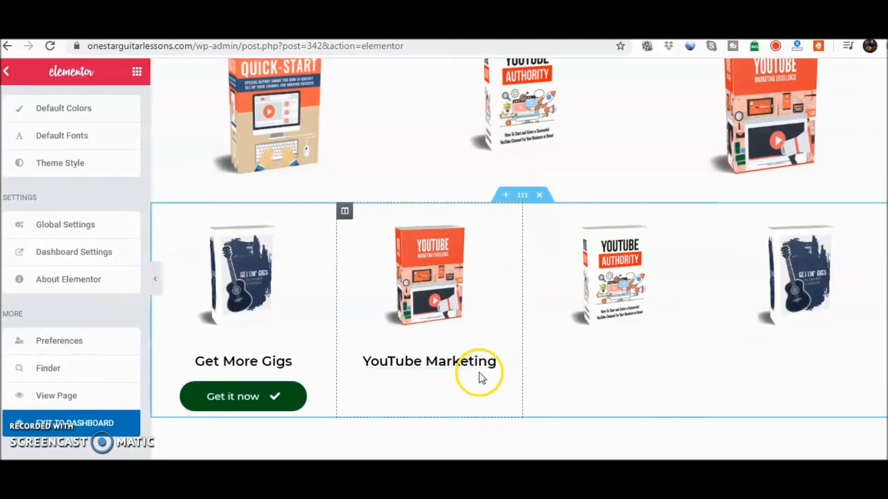
pyautogui.click(133, 73)
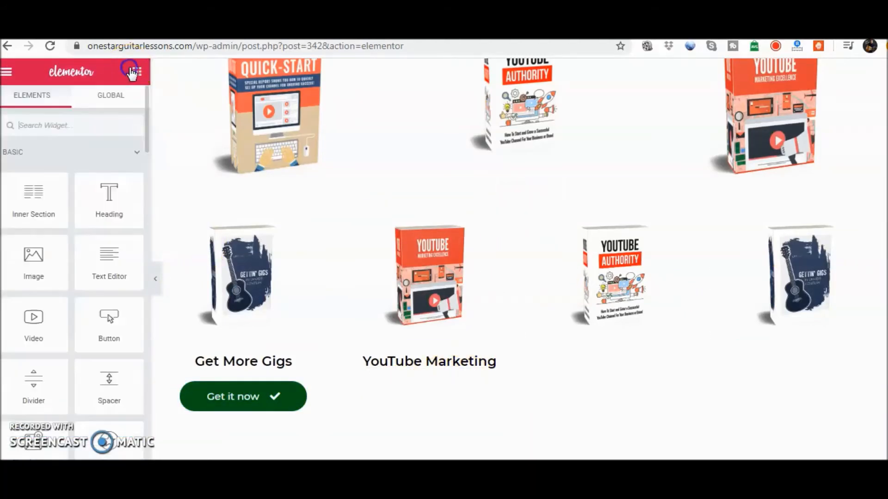
pyautogui.moveTo(108, 326); pyautogui.dragTo(417, 402)
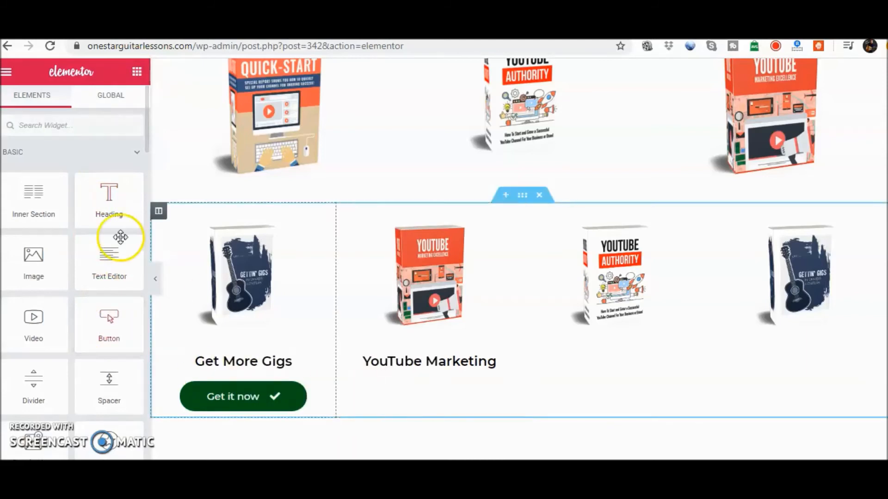
pyautogui.moveTo(109, 331); pyautogui.dragTo(445, 410)
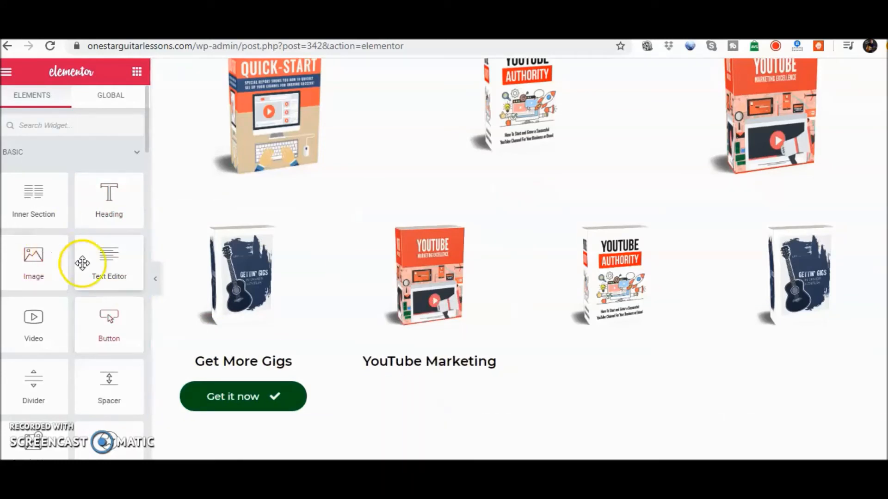
pyautogui.moveTo(93, 327); pyautogui.dragTo(493, 420)
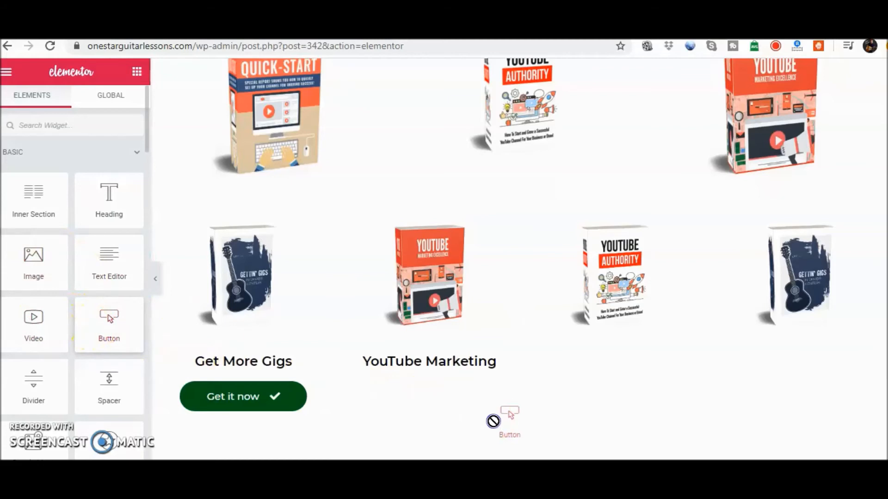
pyautogui.moveTo(444, 454); pyautogui.dragTo(442, 378)
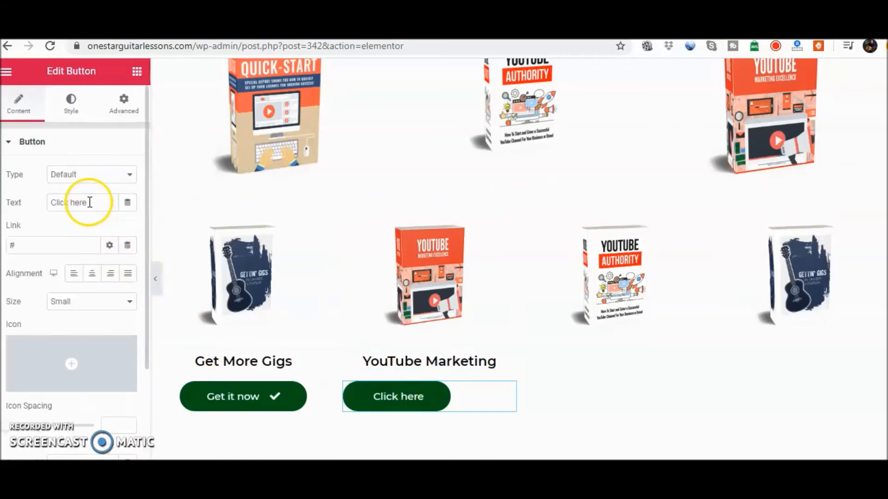
pyautogui.moveTo(90, 202); pyautogui.dragTo(43, 203)
pyautogui.write('Get it now')
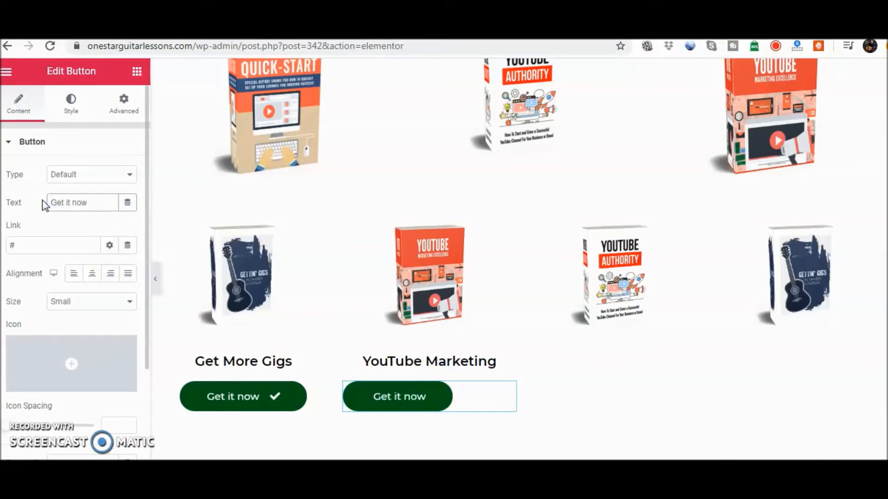
# Center the second column's button and insert the plain Check icon, filtering the icon library by "ch"
pyautogui.click(92, 277)
pyautogui.moveTo(121, 326)
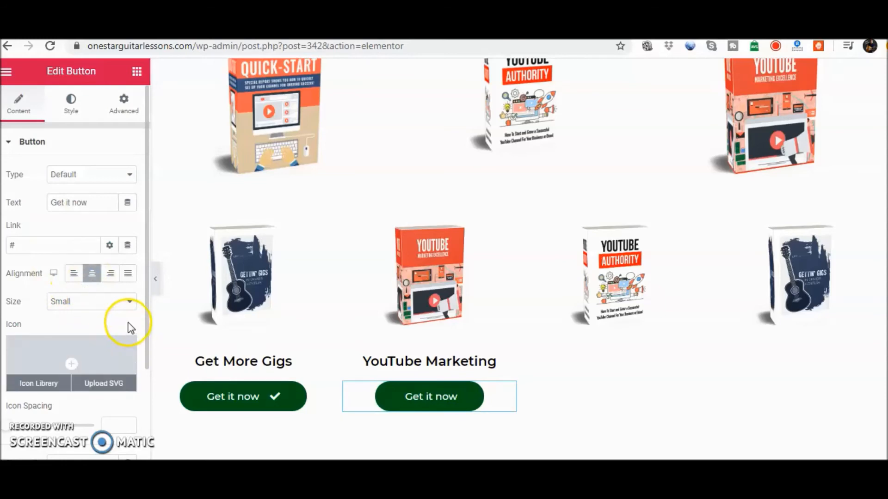
pyautogui.click(37, 386)
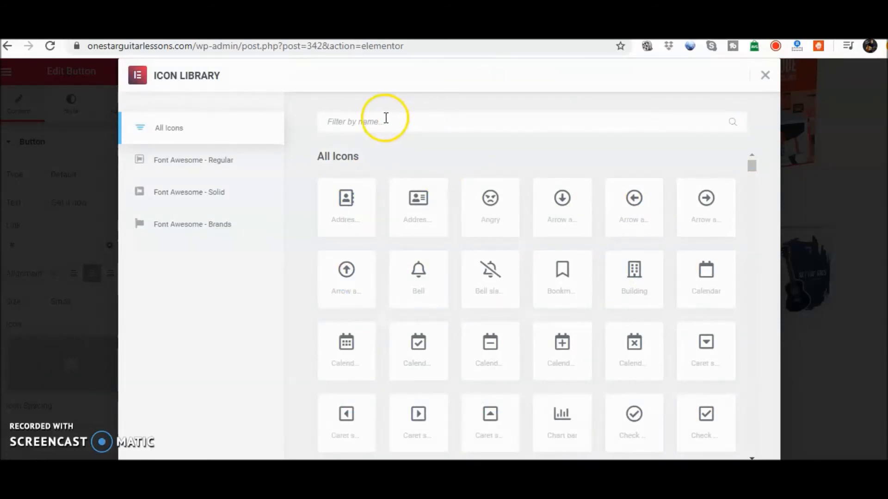
pyautogui.write('ch')
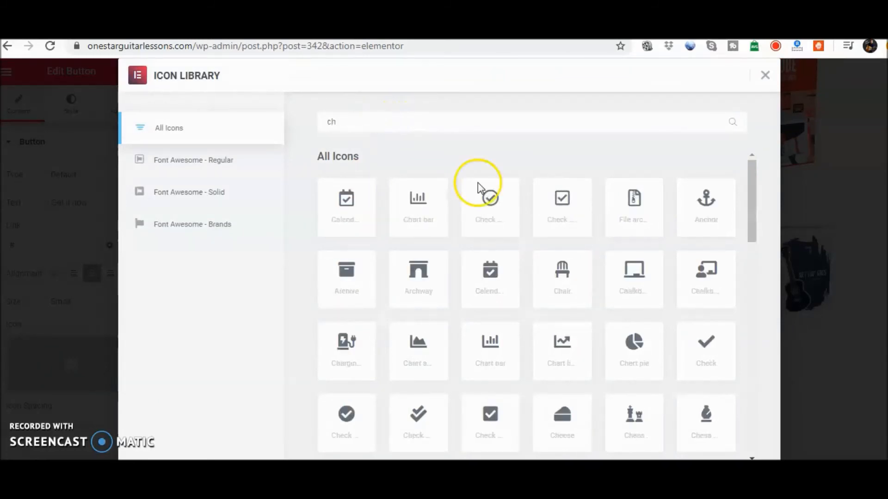
pyautogui.click(702, 342)
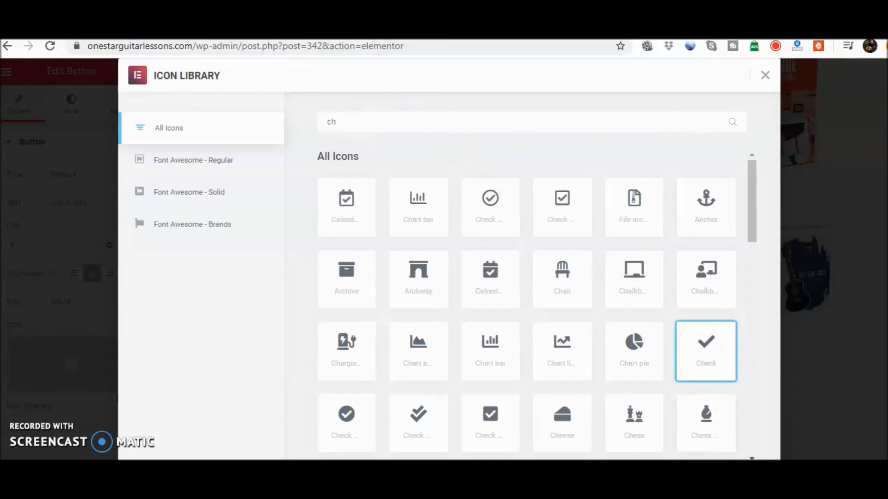
pyautogui.click(749, 478)
# Place the check icon after the second button's text and set its icon spacing to 16 to match the first button
pyautogui.click(128, 420)
pyautogui.click(115, 443)
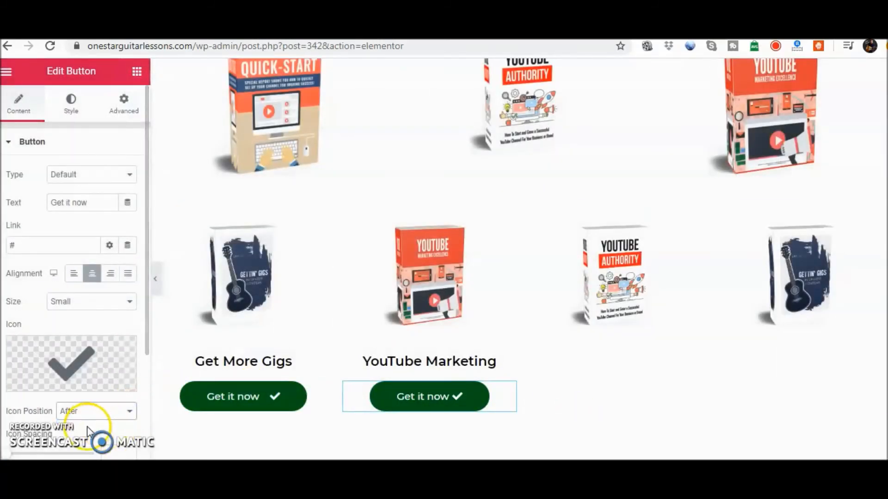
pyautogui.click(145, 347)
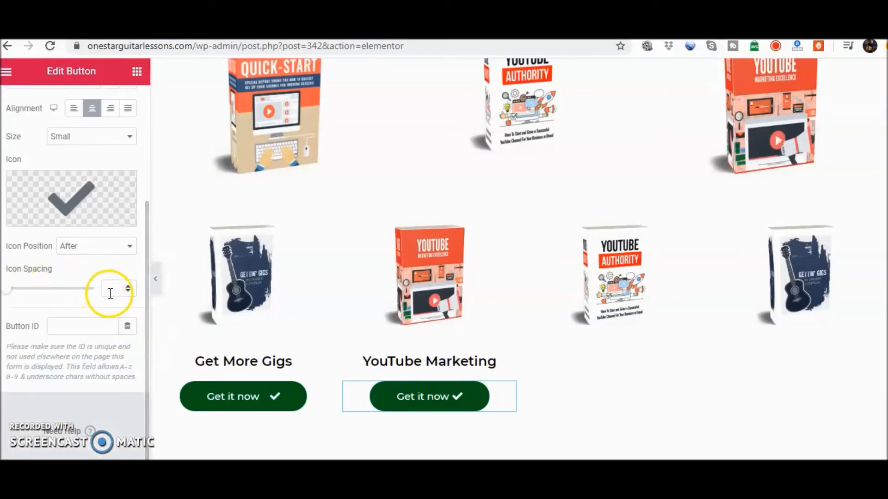
pyautogui.write('5')
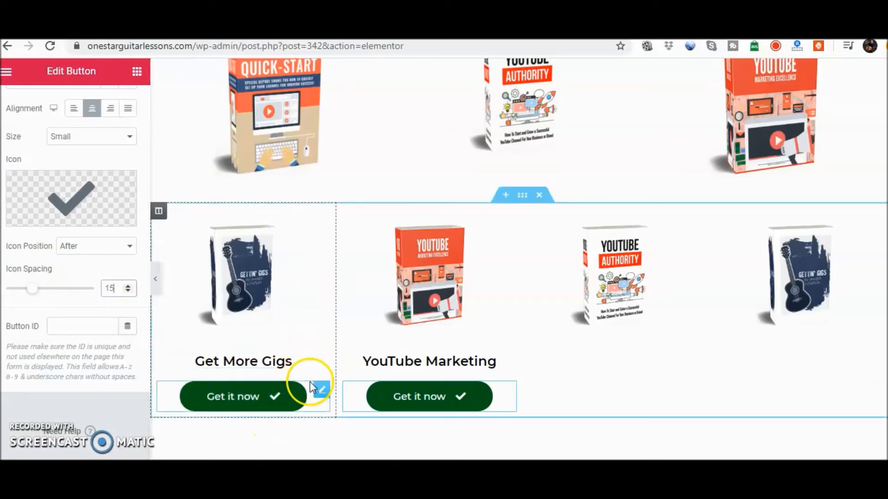
pyautogui.click(318, 391)
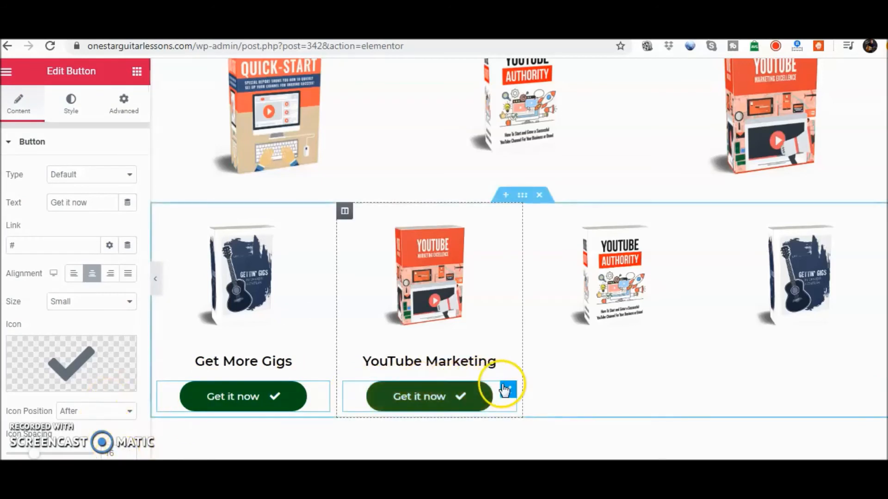
pyautogui.click(505, 389)
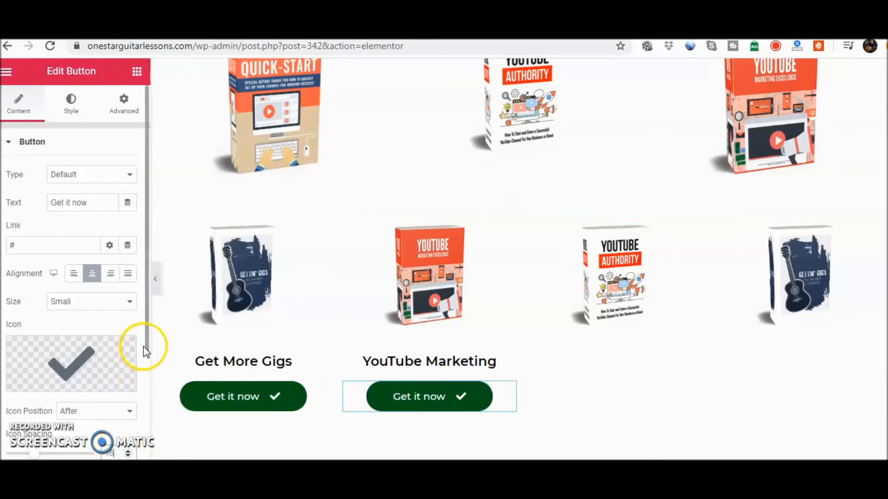
pyautogui.moveTo(147, 348); pyautogui.dragTo(138, 125)
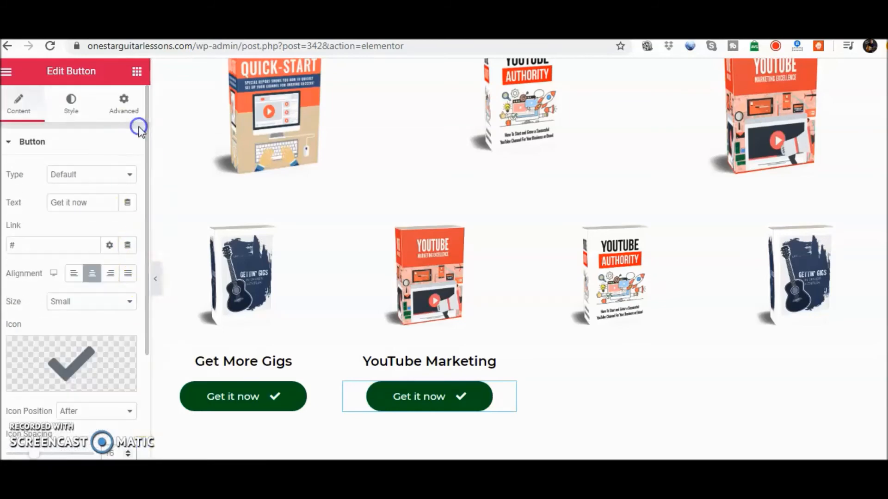
# Update the page to save the edits made to the four-column section
pyautogui.click(8, 72)
pyautogui.click(187, 455)
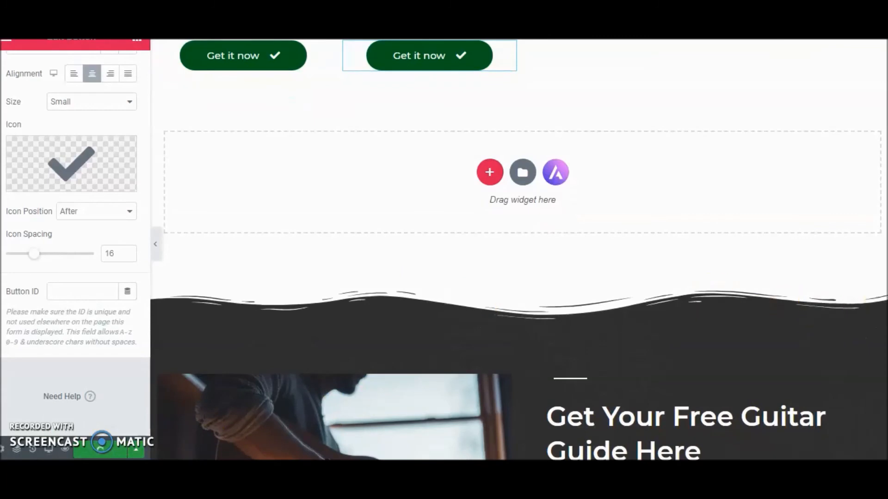
pyautogui.scroll(4, 518, 250)
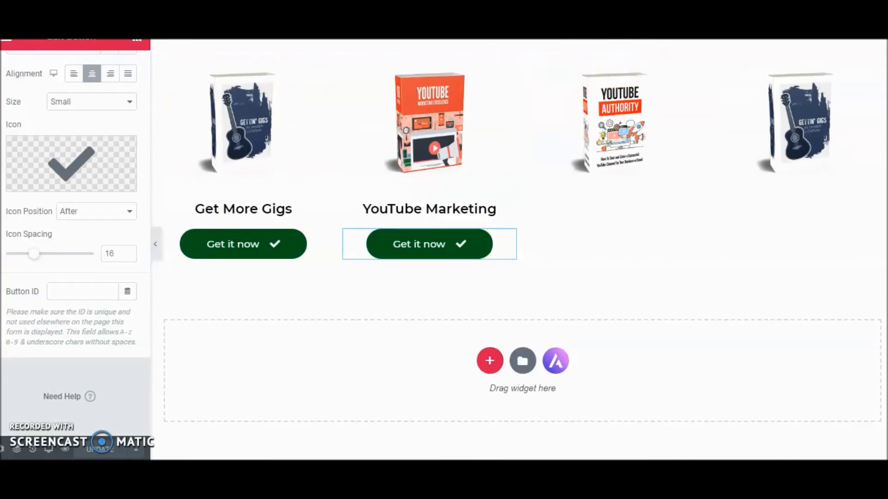
# View the live E-Books & Guitar Lesson Videos page and examine the four-column section below Building A YouTube Channel
pyautogui.click(9, 46)
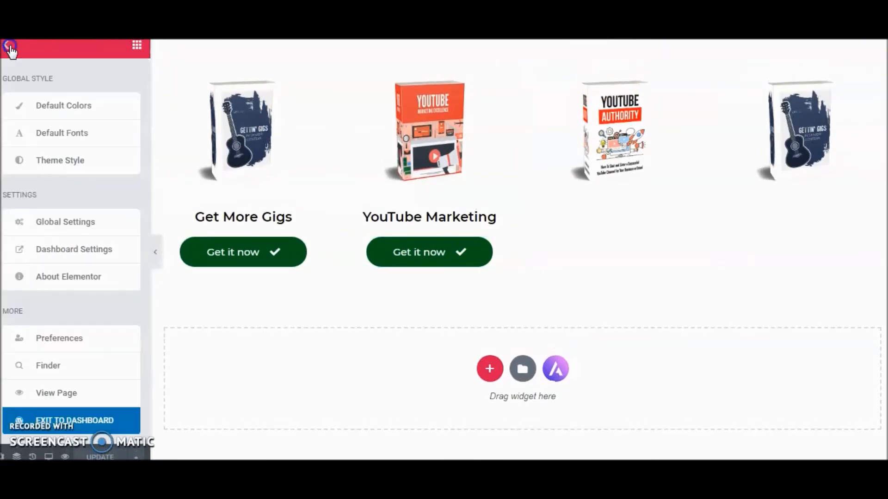
pyautogui.click(63, 394)
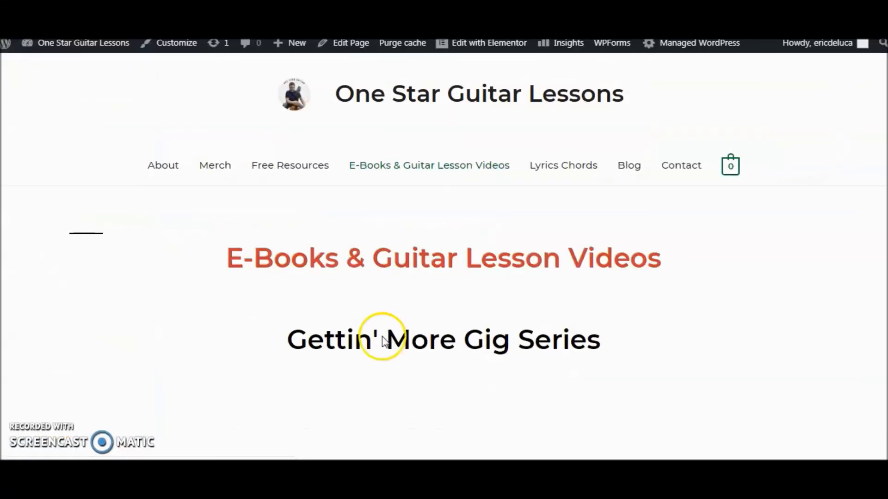
pyautogui.scroll(-9, 444, 255)
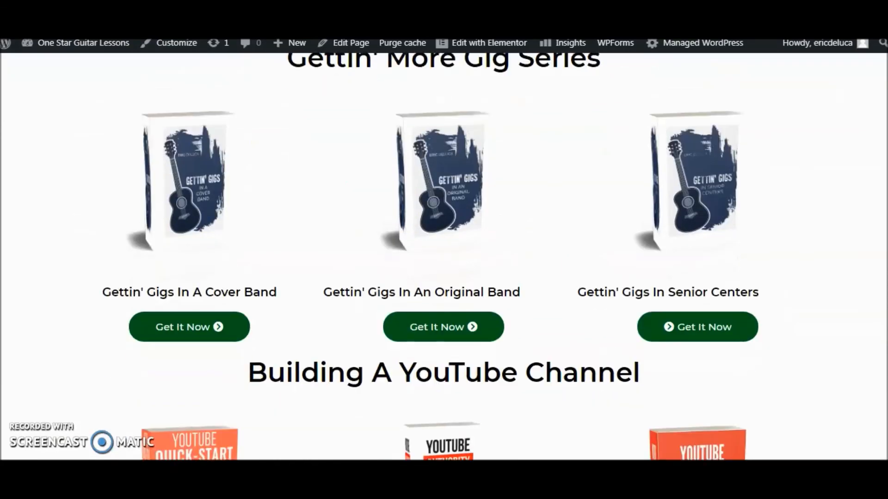
pyautogui.scroll(-7, 444, 255)
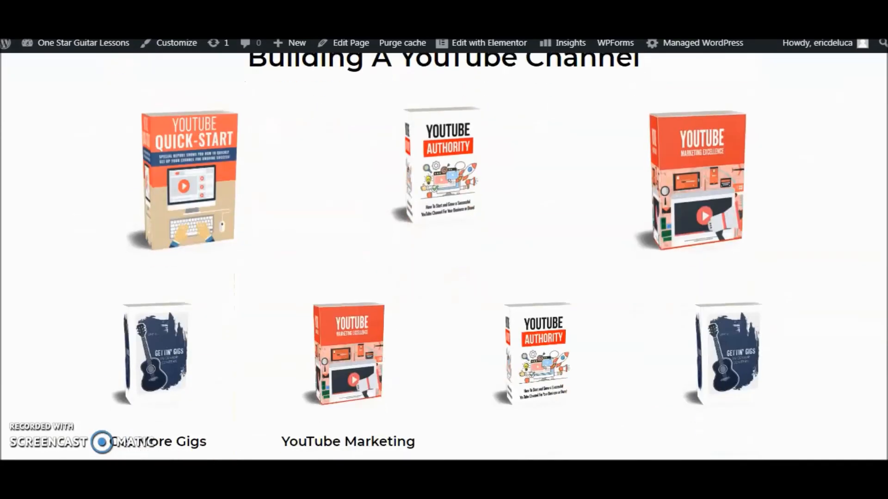